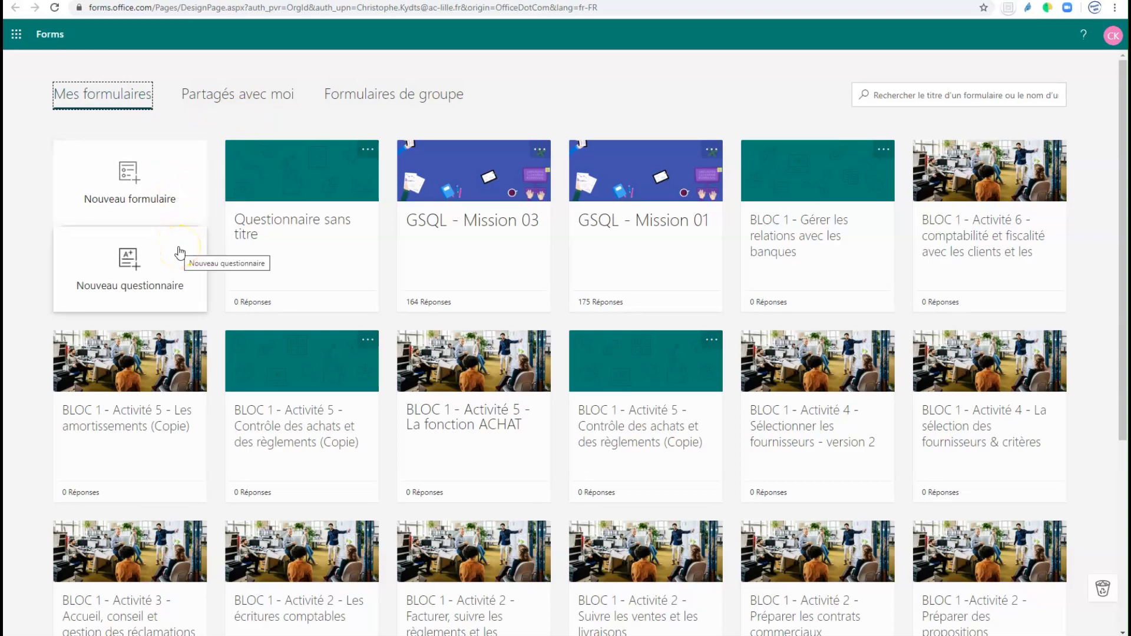
- Create a new questionnaire and set it so that anyone with the link can respond
left_click(179, 252)
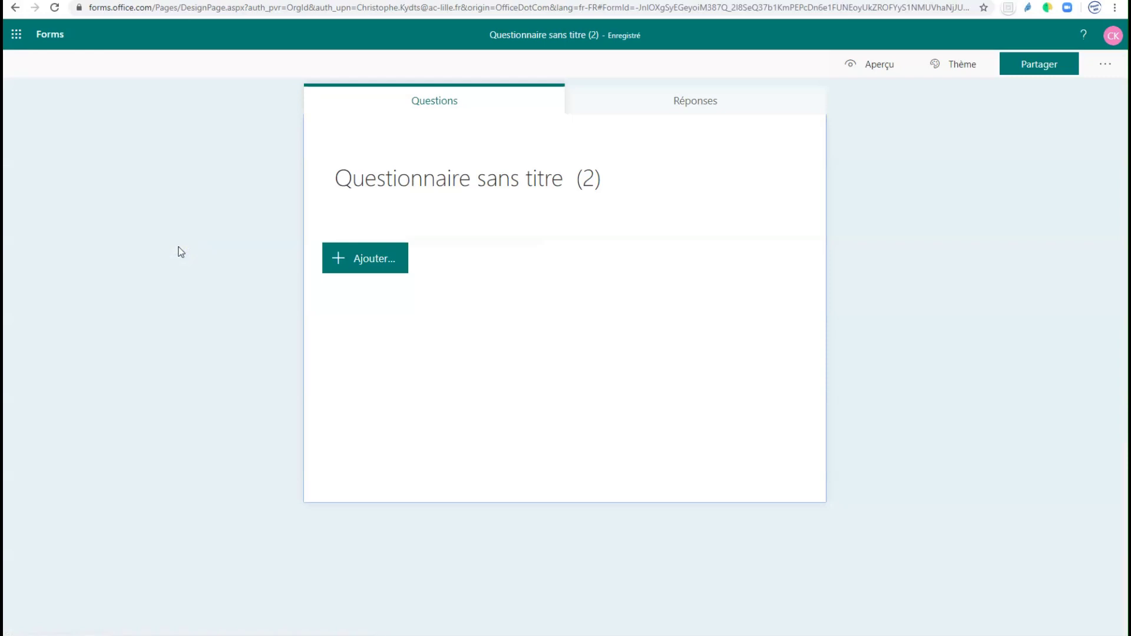
left_click(1113, 64)
left_click(1050, 91)
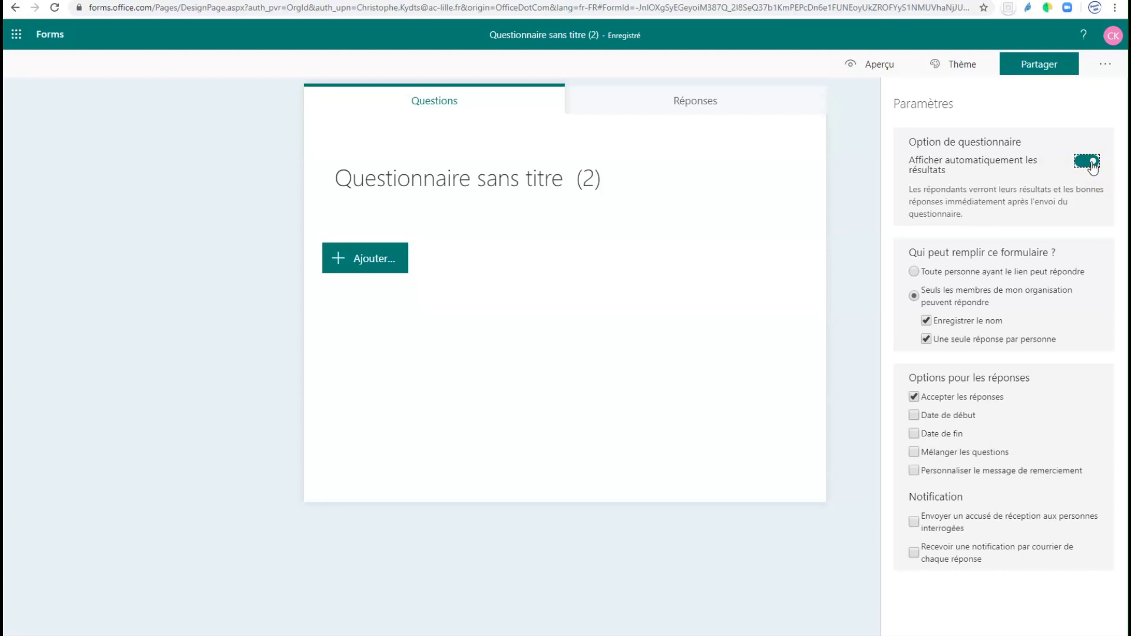
left_click(915, 272)
- Customize the thank-you message as "Tu as terminé le Quiz. Clique sur le BOUTON AFFICHER MES RESULTATS pour savoir si tu as récupéré le code..."
left_click(915, 470)
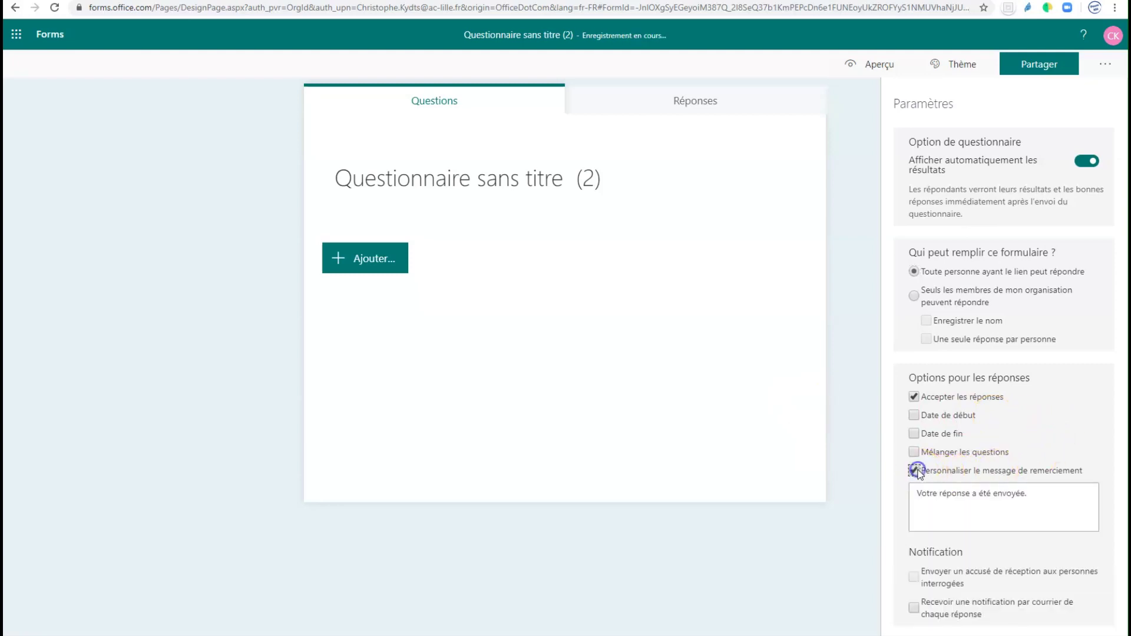
left_click_drag(1061, 492, 981, 492)
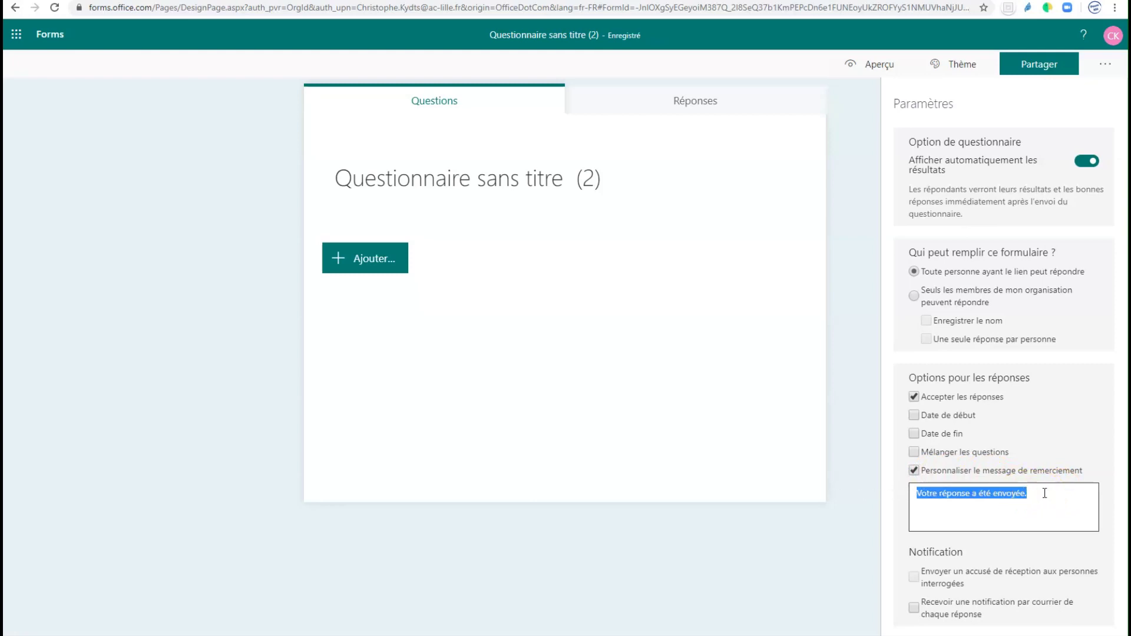
type("T")
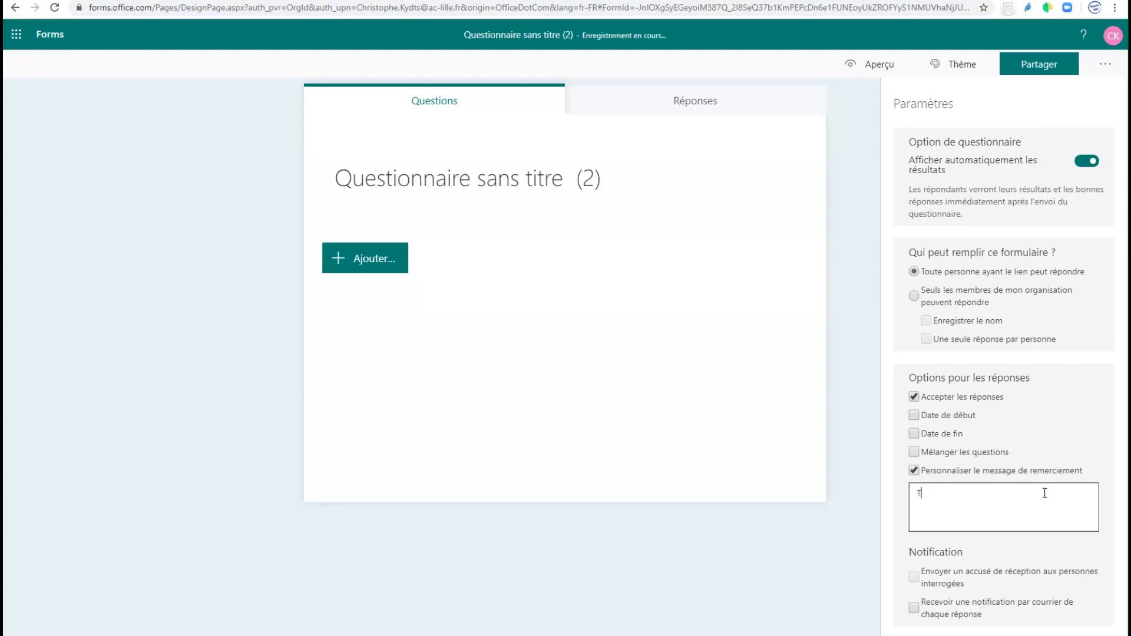
type("u as terminé le Quiz. Clique sur le BOUTON AFFI")
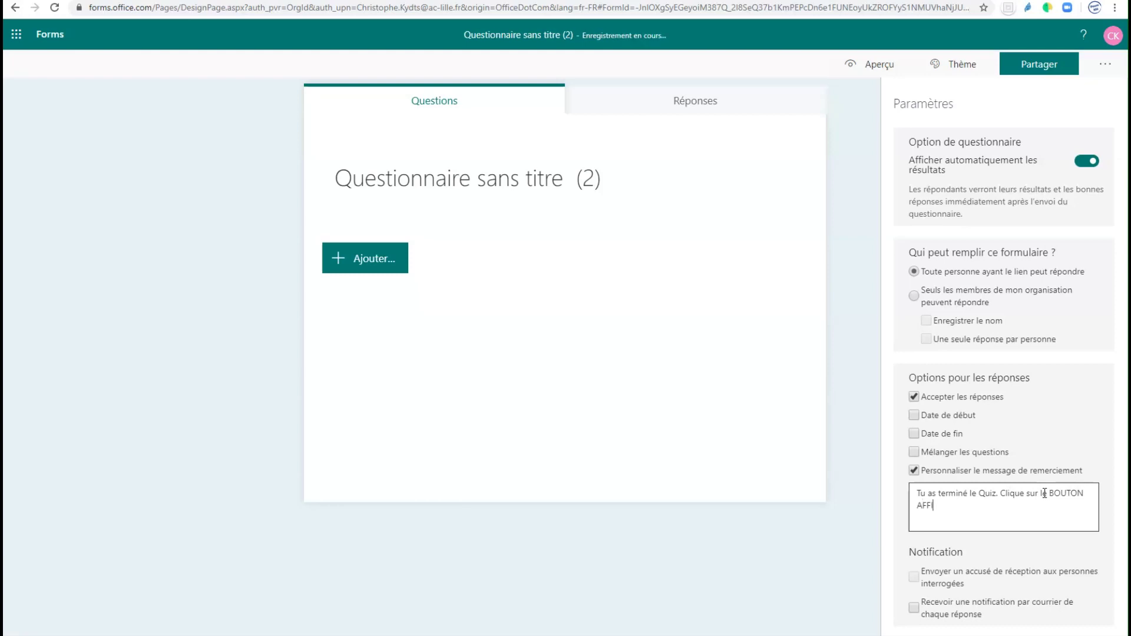
type("CHER MES RESULTATS ")
type("pour svoi")
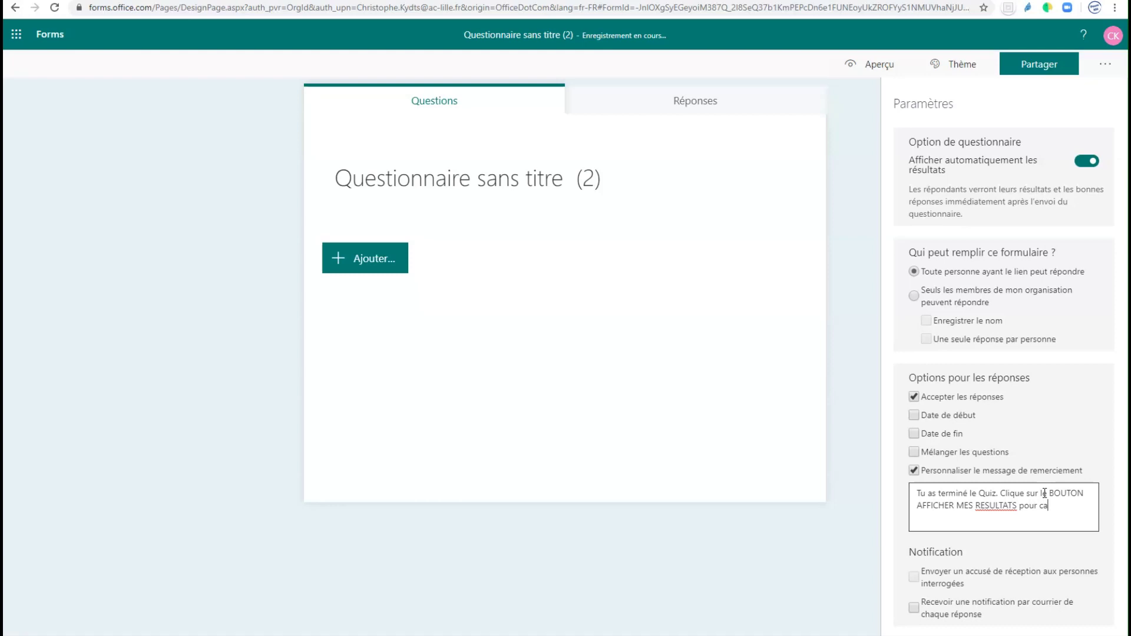
key("BackSpace")
key("BackSpace")
key("BackSpace")
type("avoir si tu as récupéré le code...")
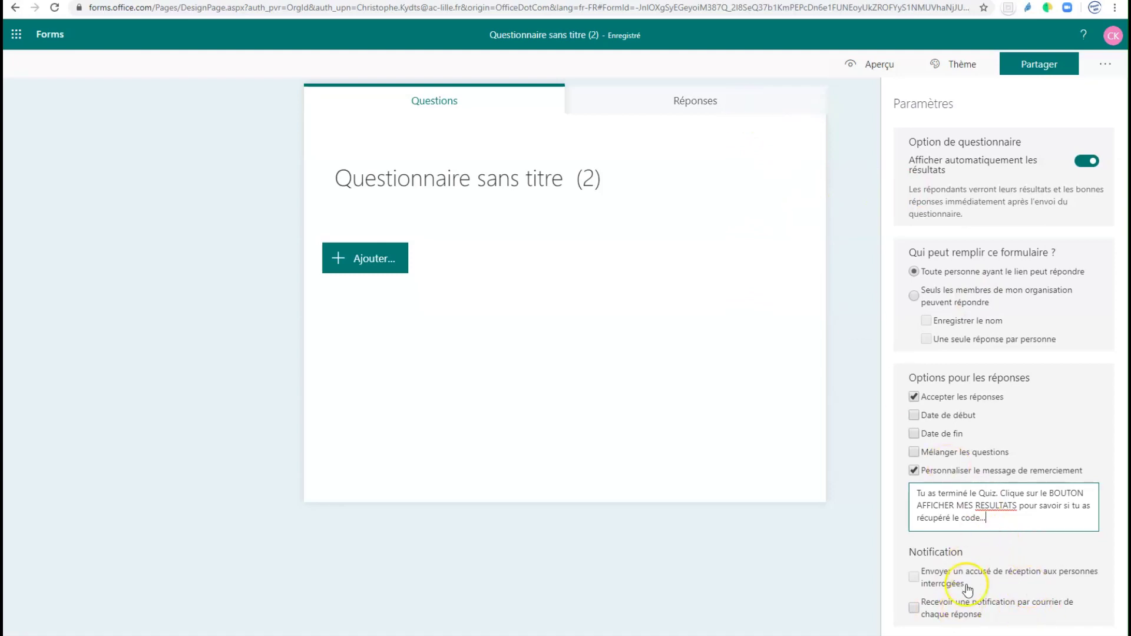
- Apply the plain bright blue theme to the questionnaire
left_click(958, 63)
left_click(1028, 165)
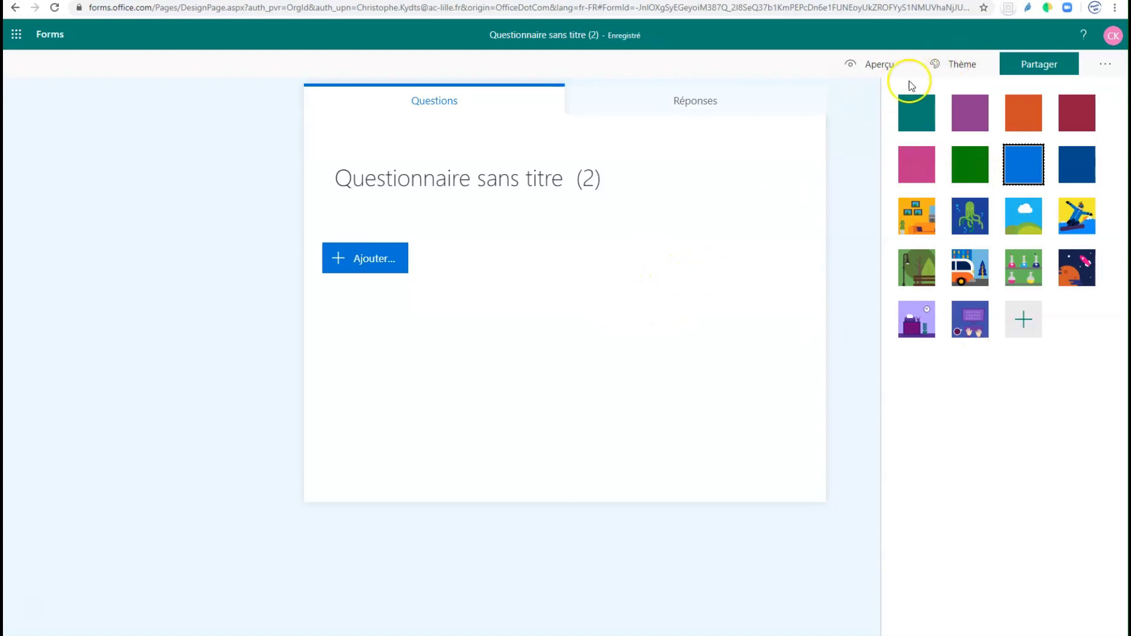
left_click(576, 312)
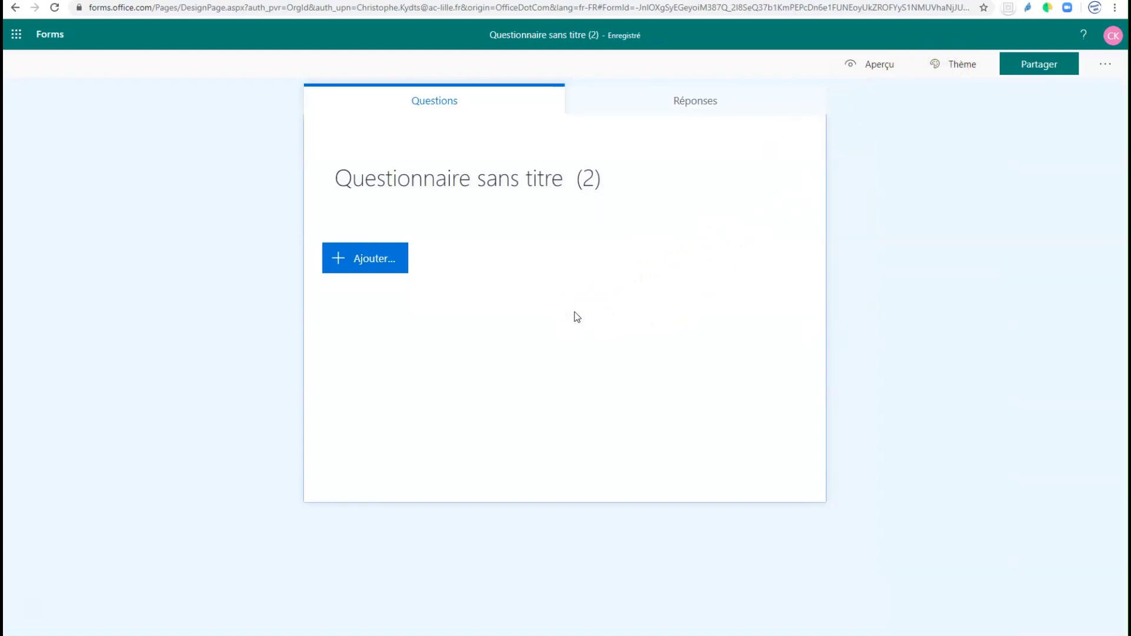
- Rename the questionnaire as "Quiz", leaving its description empty
left_click(538, 186)
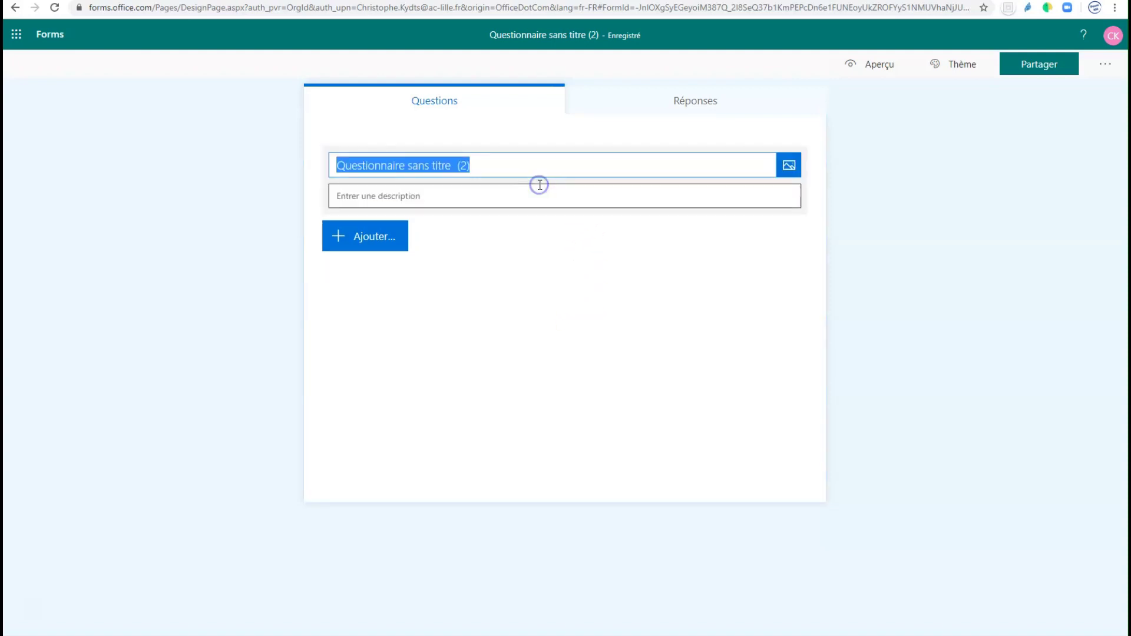
type("Quiz")
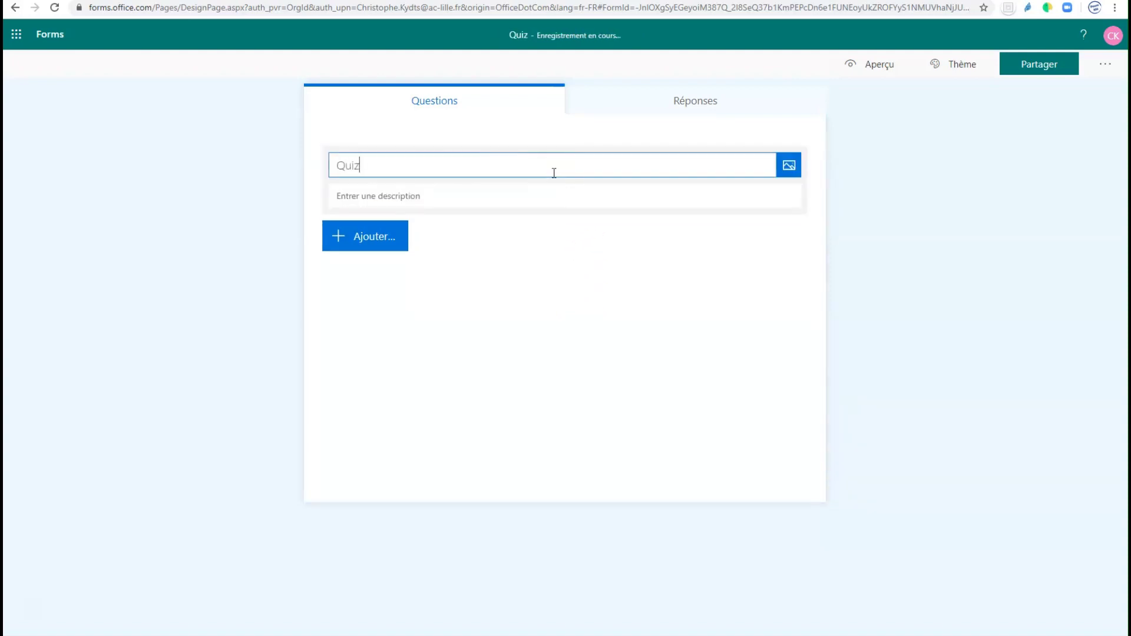
left_click(519, 189)
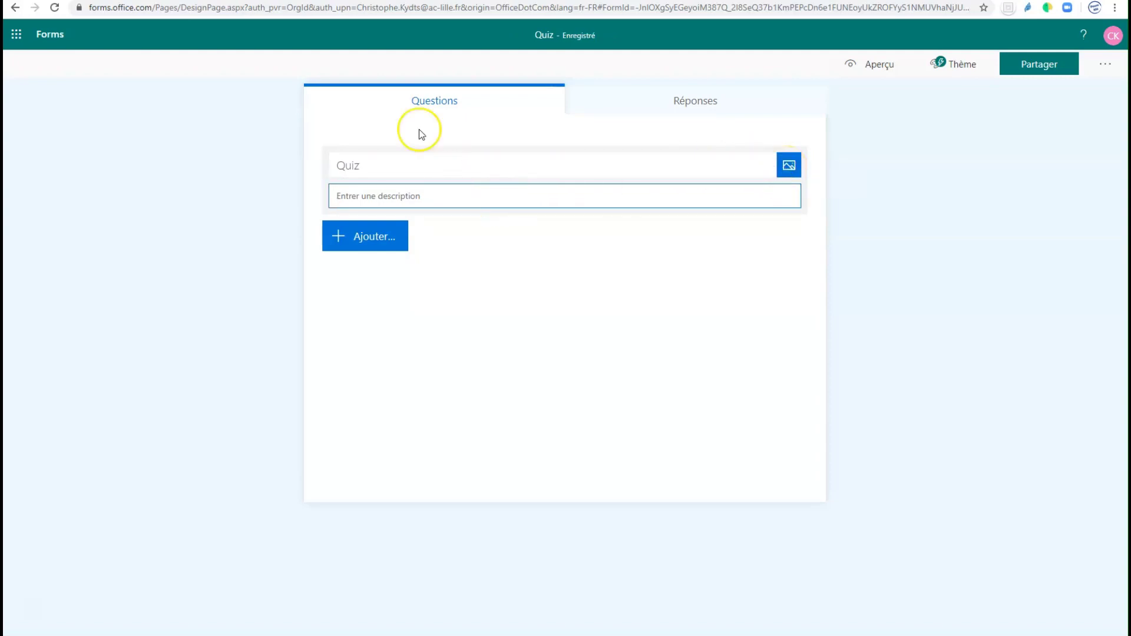
- Add a section to the quiz and clear its default title
left_click(368, 238)
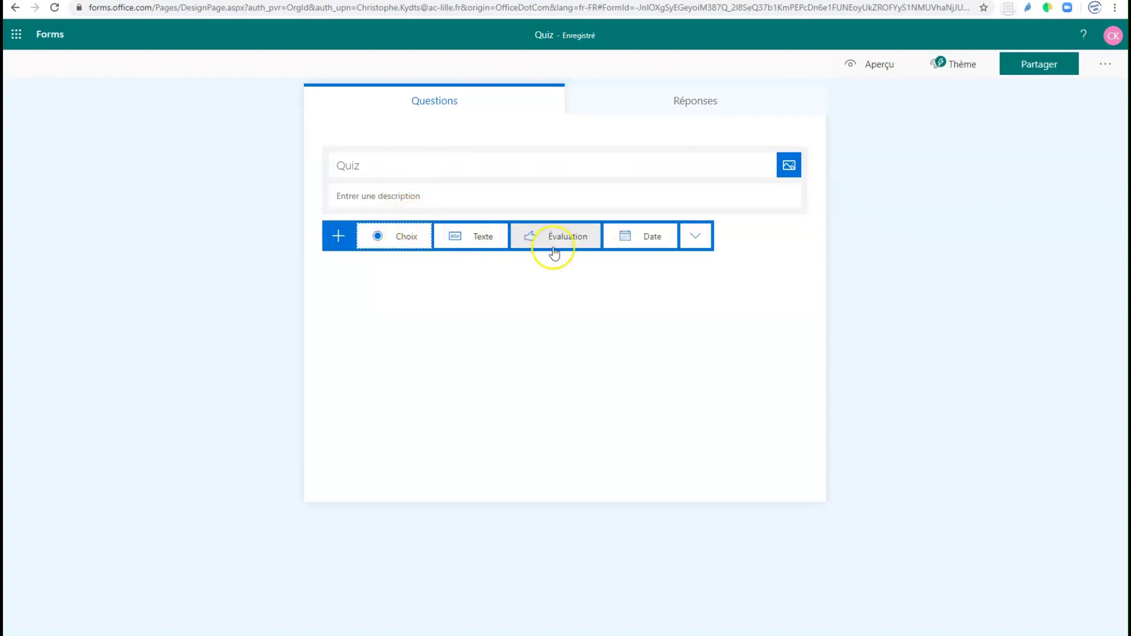
left_click(701, 243)
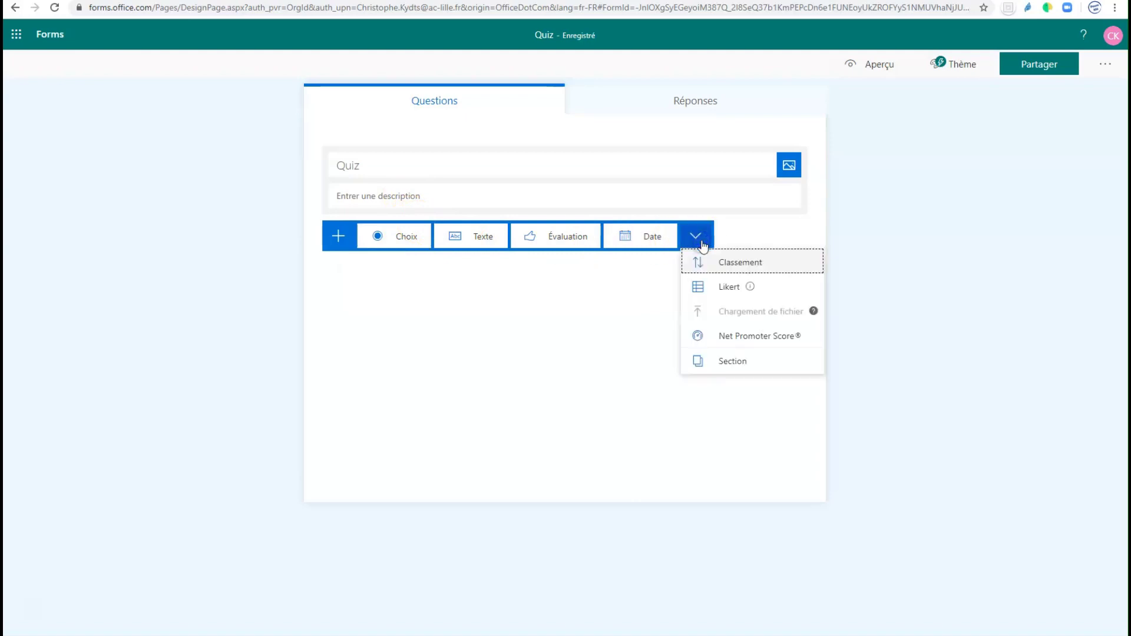
left_click(721, 357)
left_click(412, 325)
left_click_drag(412, 325, 331, 324)
key("BackSpace")
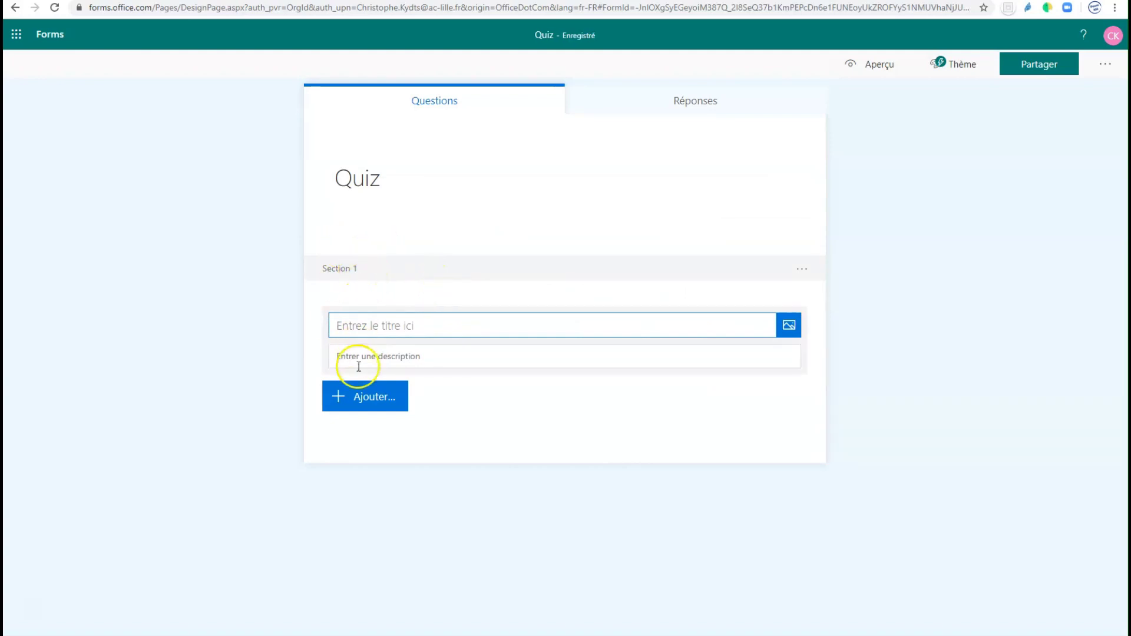
- Add a choice question to Section 1 with the text "En quelle année est née la CEE ?"
left_click(369, 397)
left_click(400, 397)
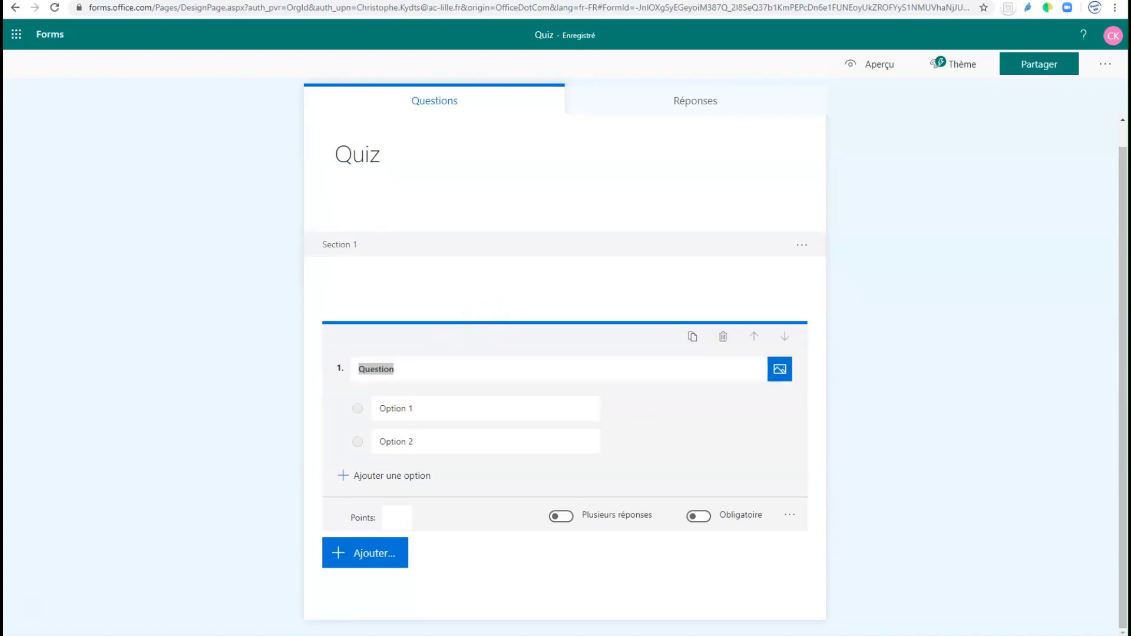
left_click(505, 374)
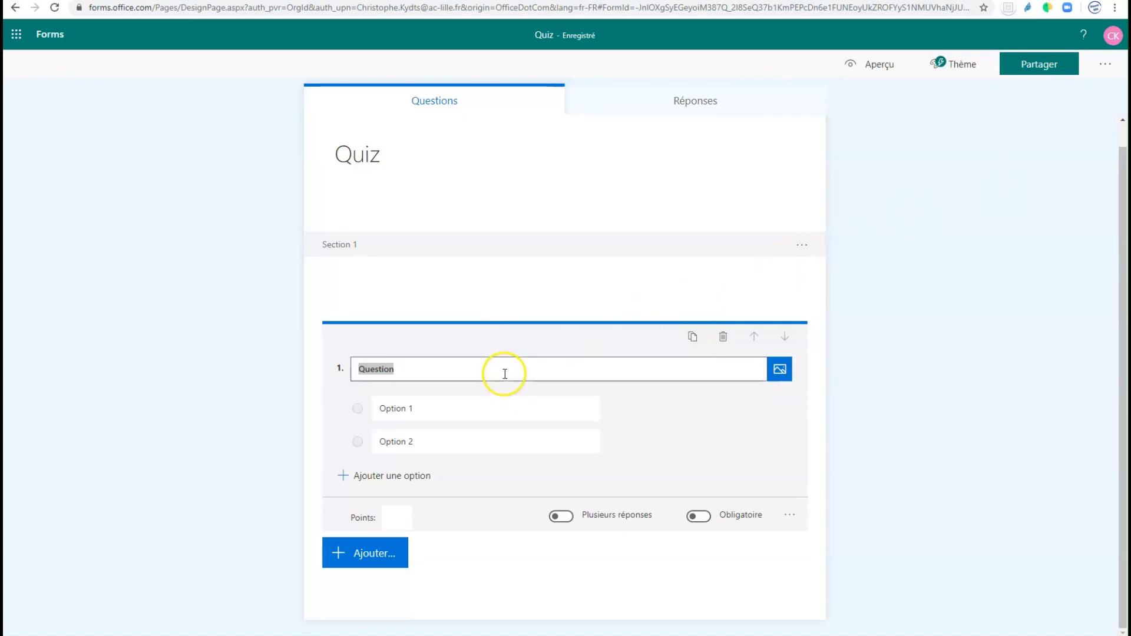
double_click(363, 376)
type("En quelle année est née la CEE ?")
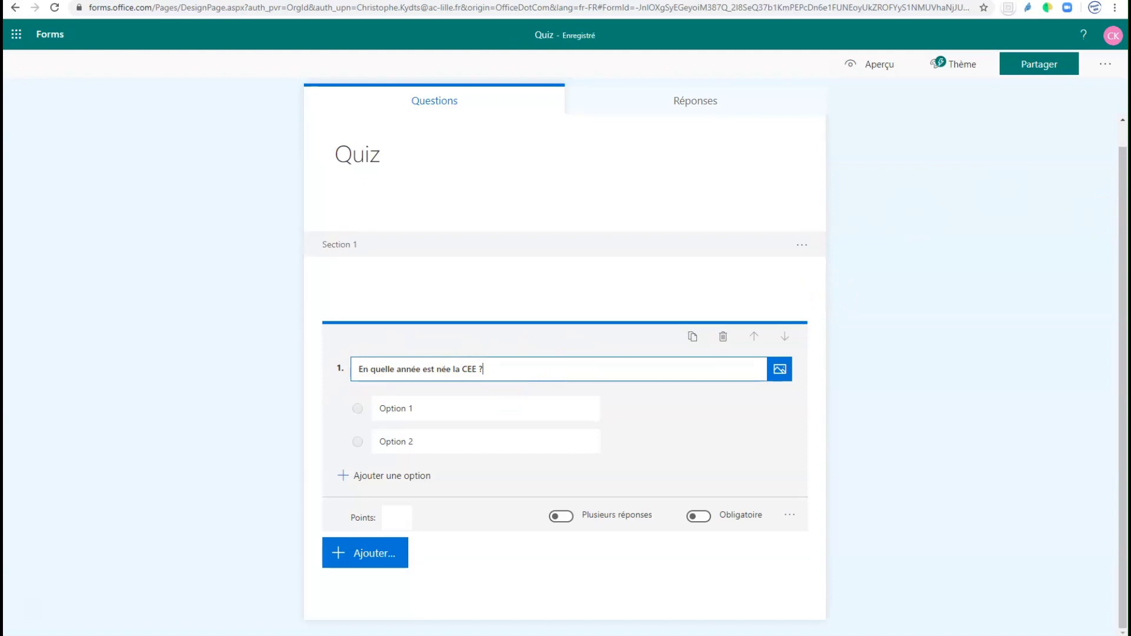
- Fill in the question's first two answer options as "25 mars 1957" and "17 mars 1957"
left_click(516, 410)
type("25 ùm")
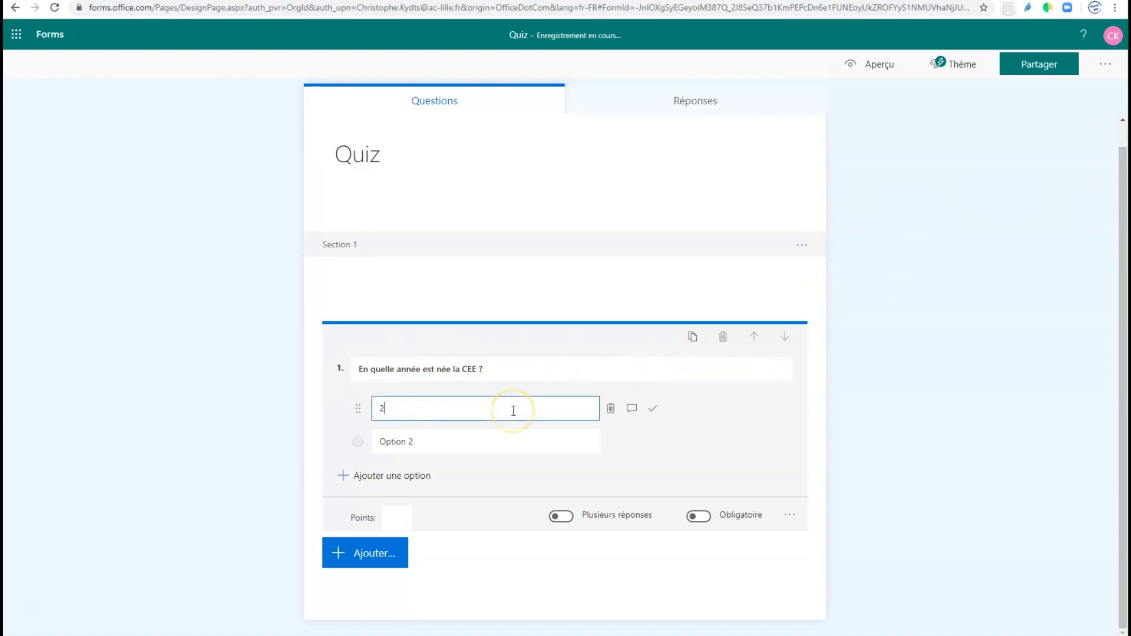
key("BackSpace")
key("BackSpace")
type("mars 1957")
left_click(390, 443)
type("17 maes")
key("BackSpace")
key("BackSpace")
type("rs 1957")
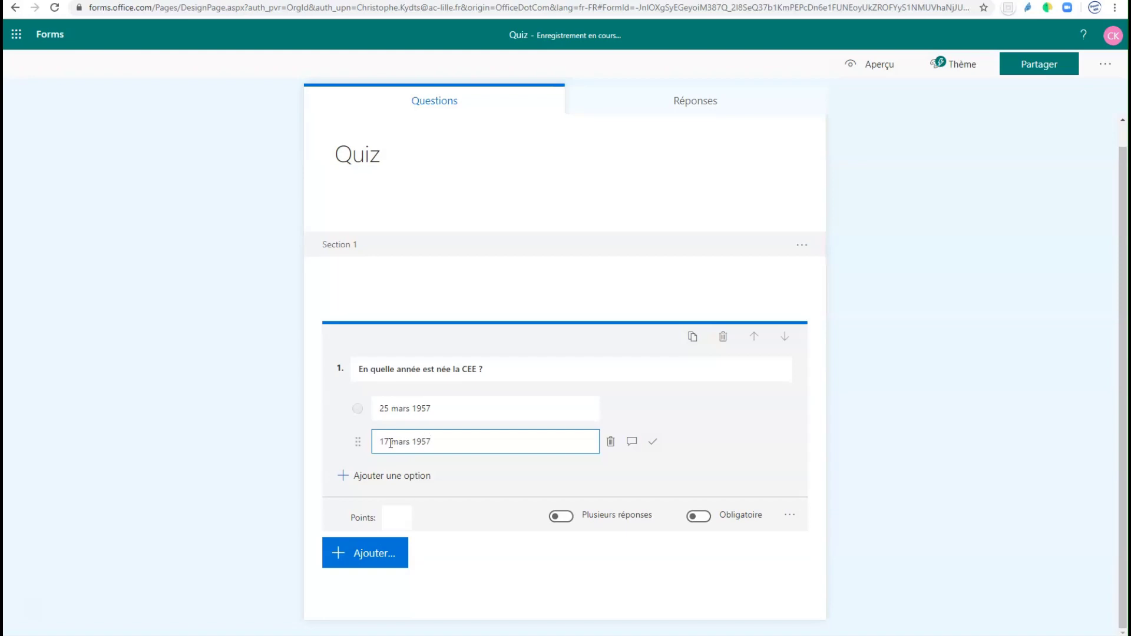
- Add two more answer options to the question, "11 mai 1957" and "24 décembre 1957"
left_click(395, 476)
left_click(395, 475)
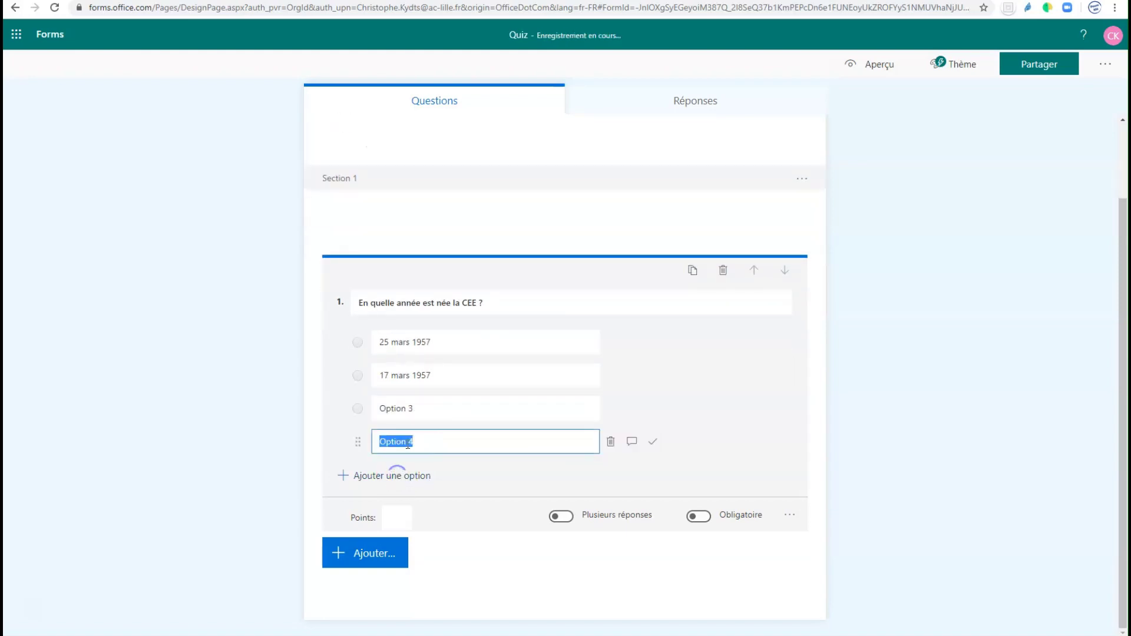
left_click(432, 406)
type("11 mai 1957")
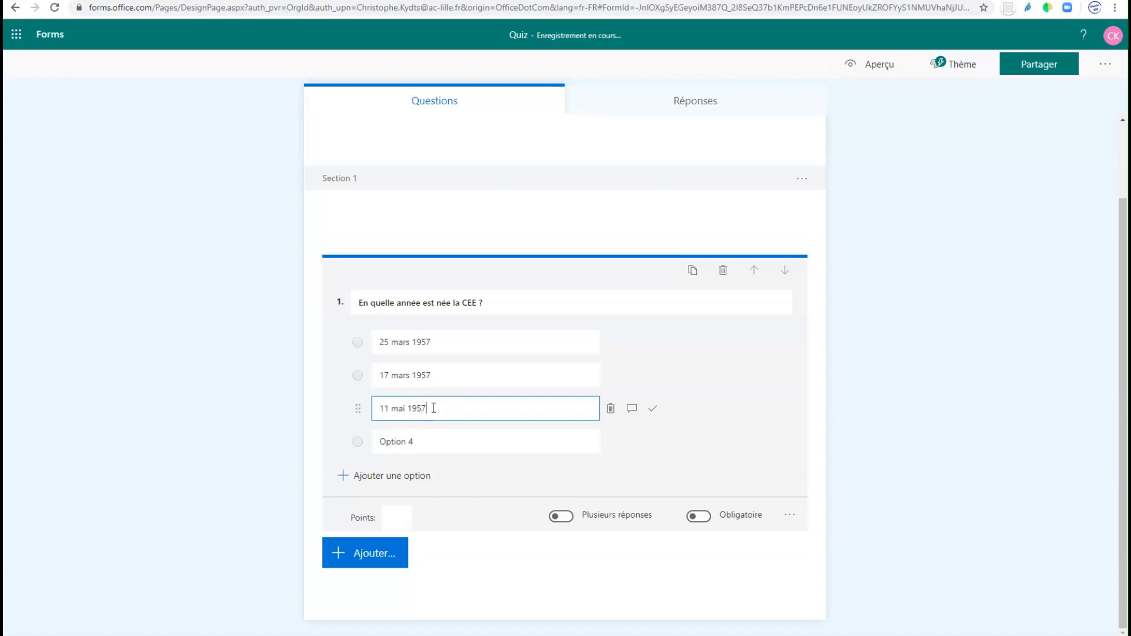
left_click(439, 443)
type("24 décembre 1957")
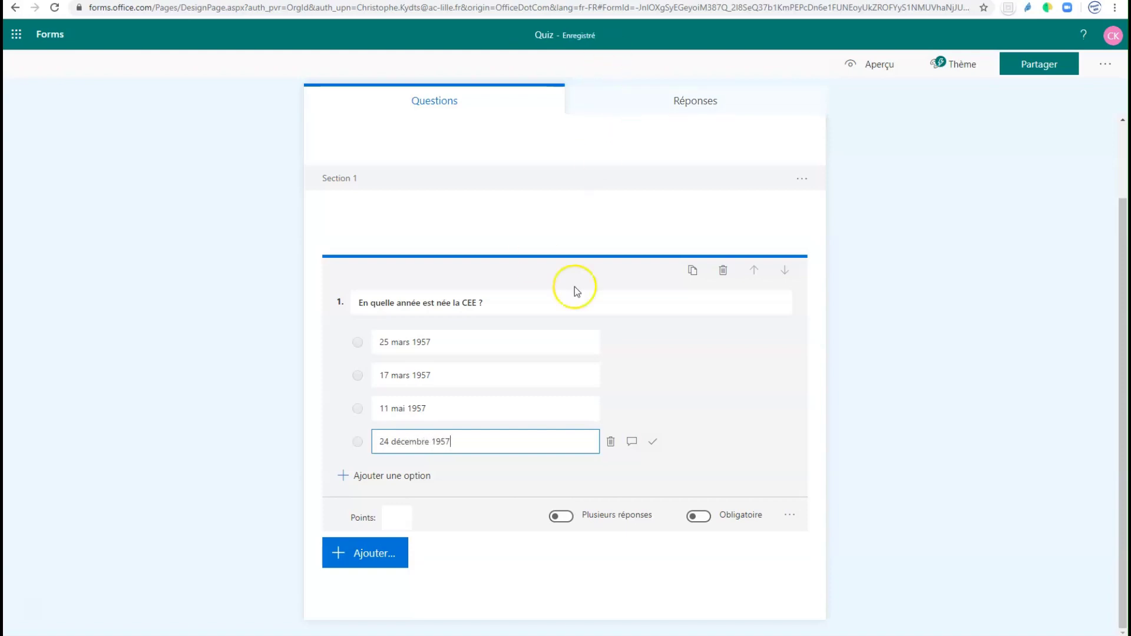
- Mark "25 mars 1957" as the correct answer and give it the feedback message "Bravo, en route vers la suite"
left_click(445, 342)
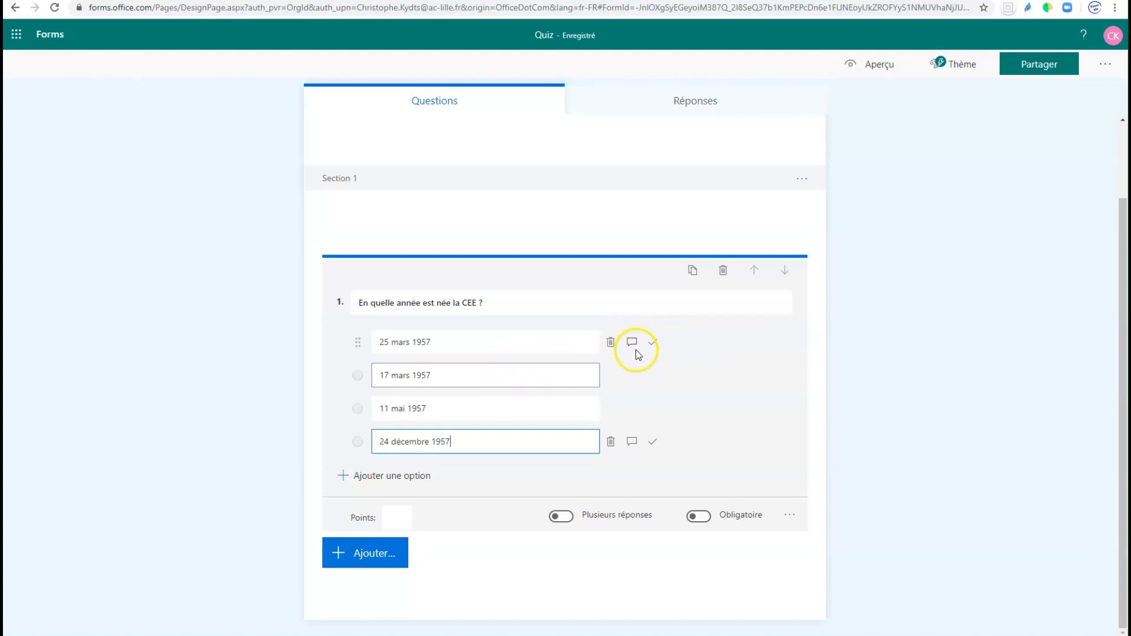
left_click(654, 345)
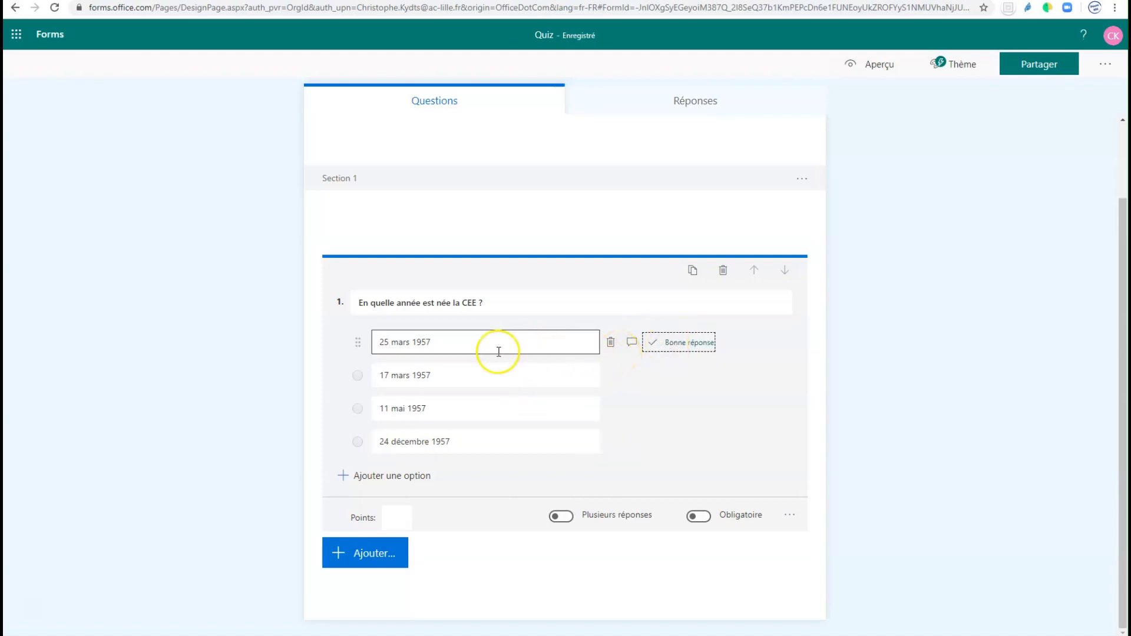
left_click(631, 343)
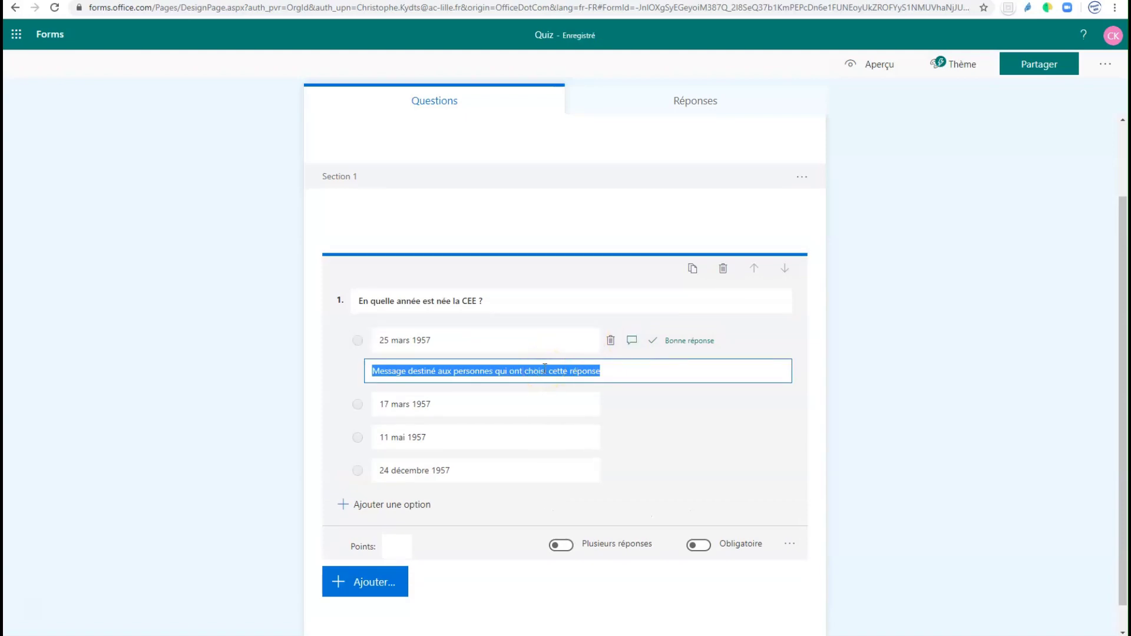
type("Bravo, en route vers la suite")
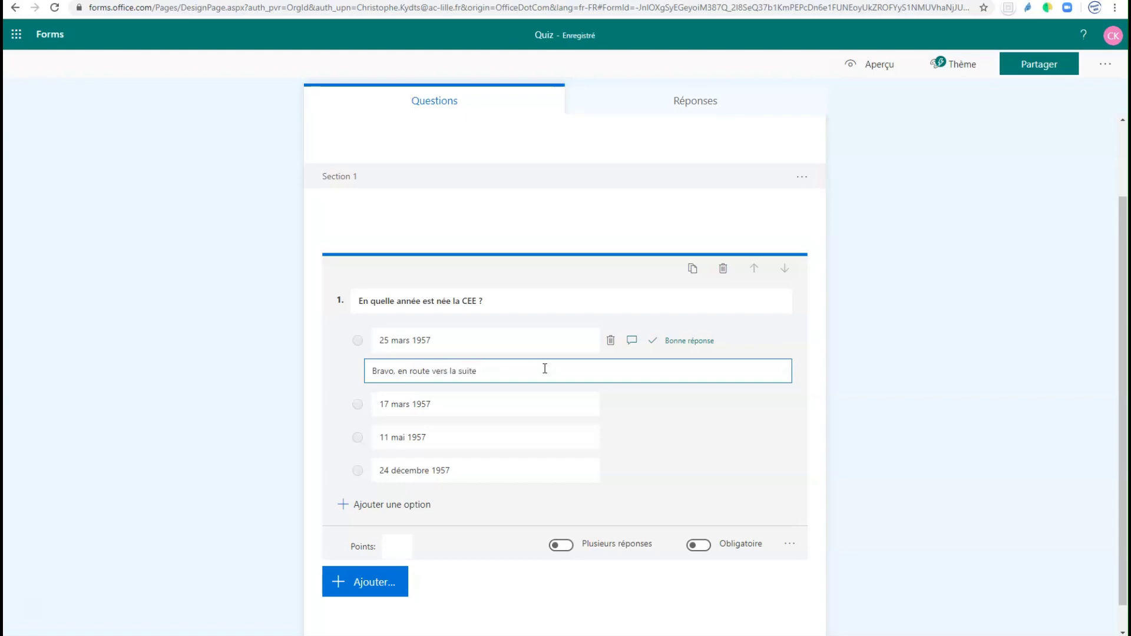
- Set the question's score to 10 points and make it mandatory
left_click(399, 545)
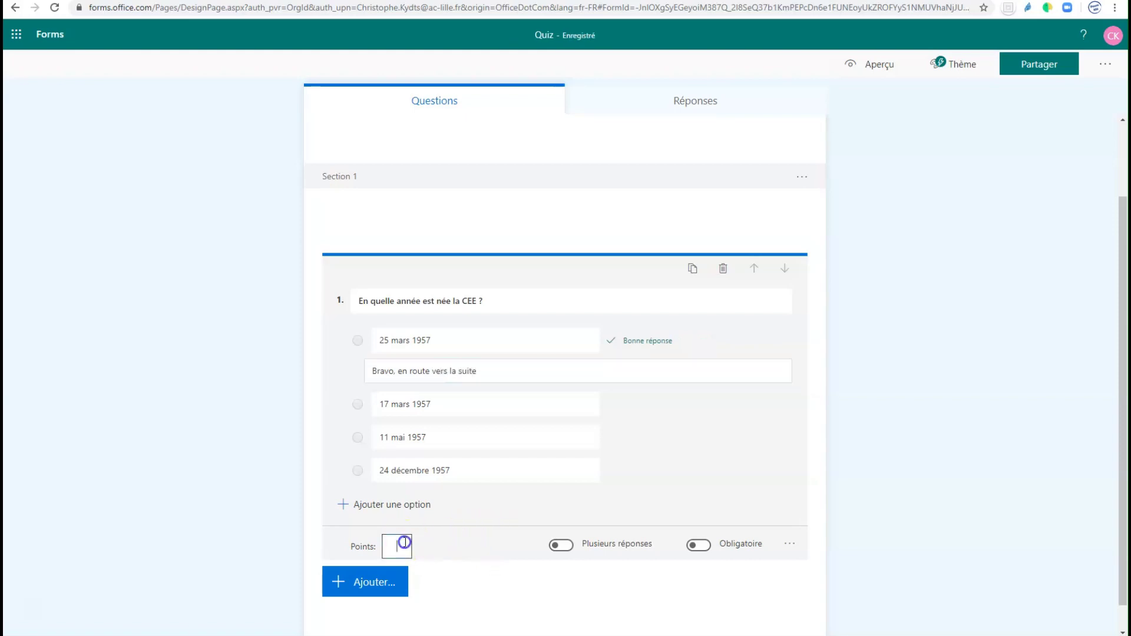
type("10")
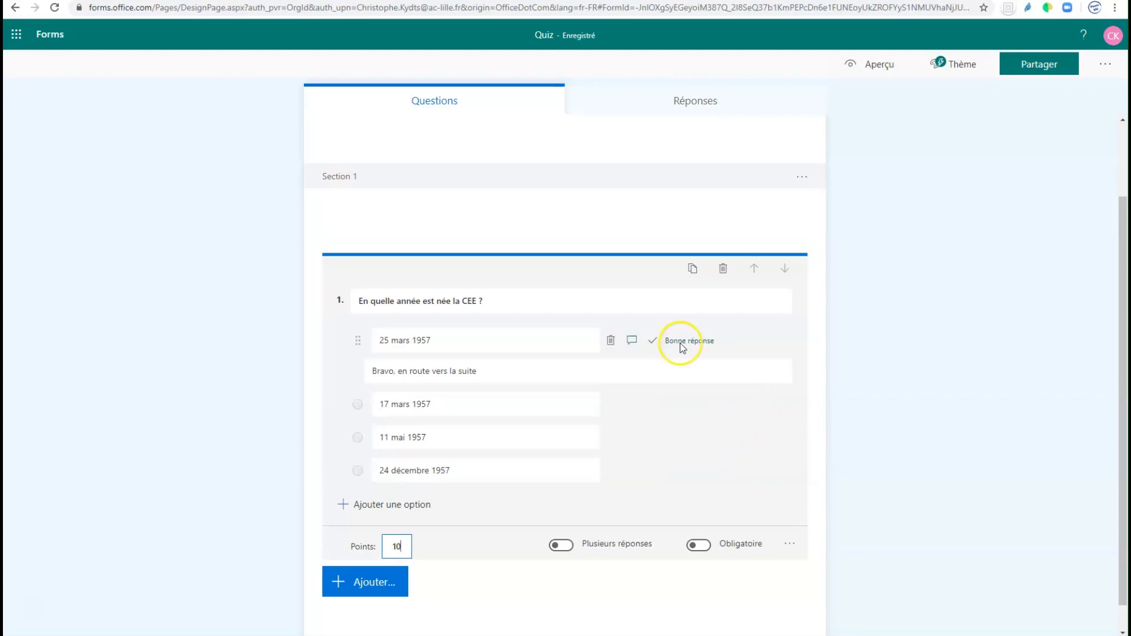
left_click(701, 547)
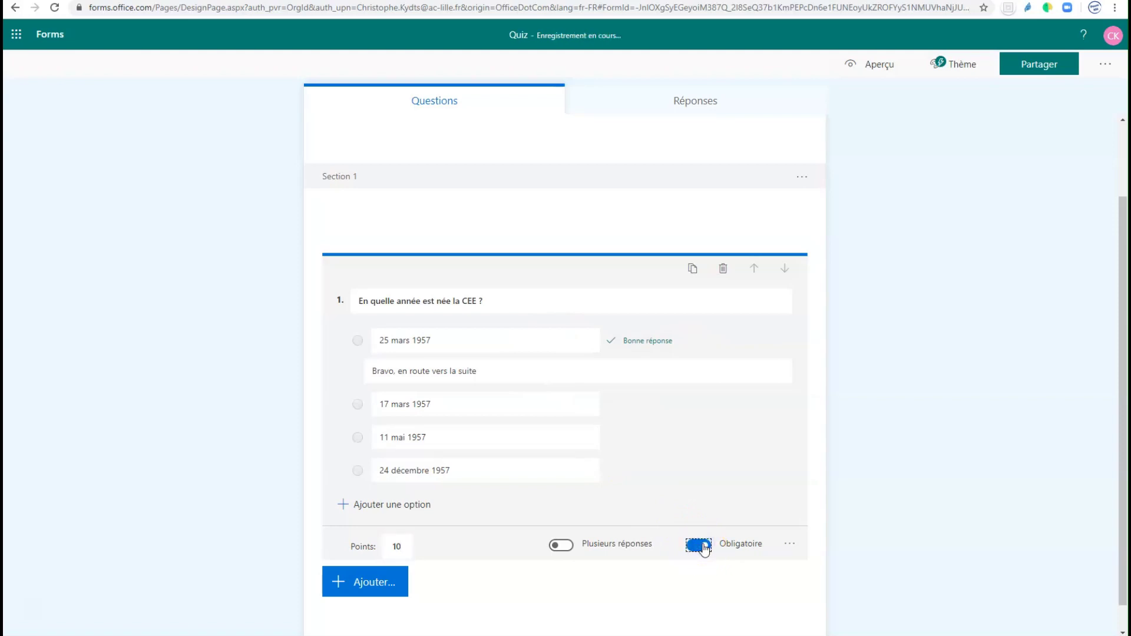
- Enable shuffling of the question's answer options and check that the setting is active
left_click(790, 546)
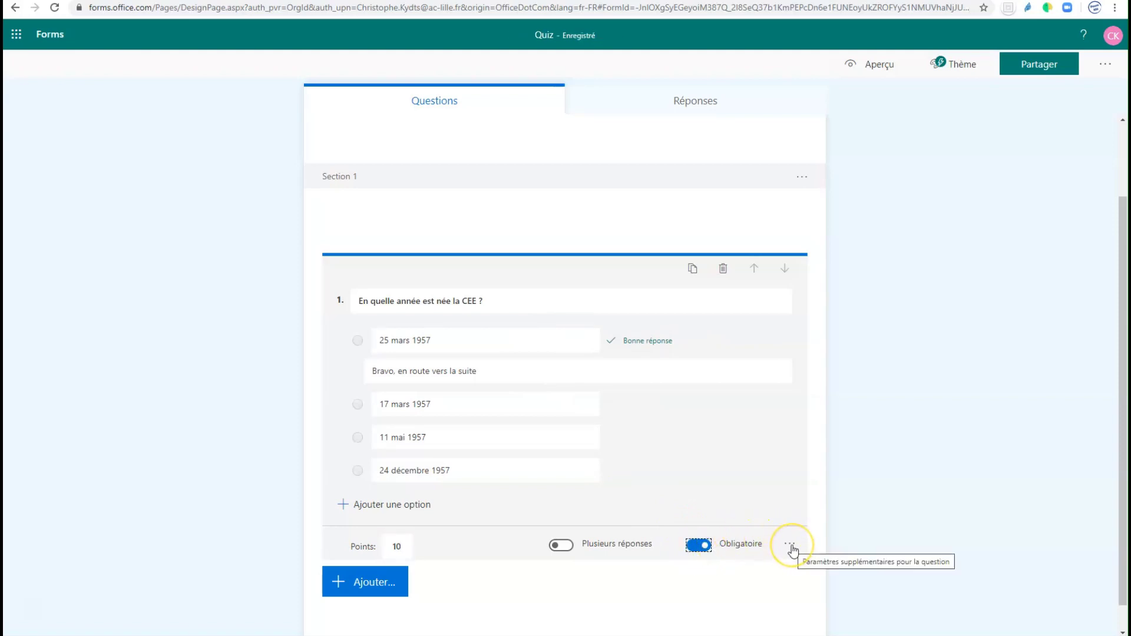
left_click(790, 547)
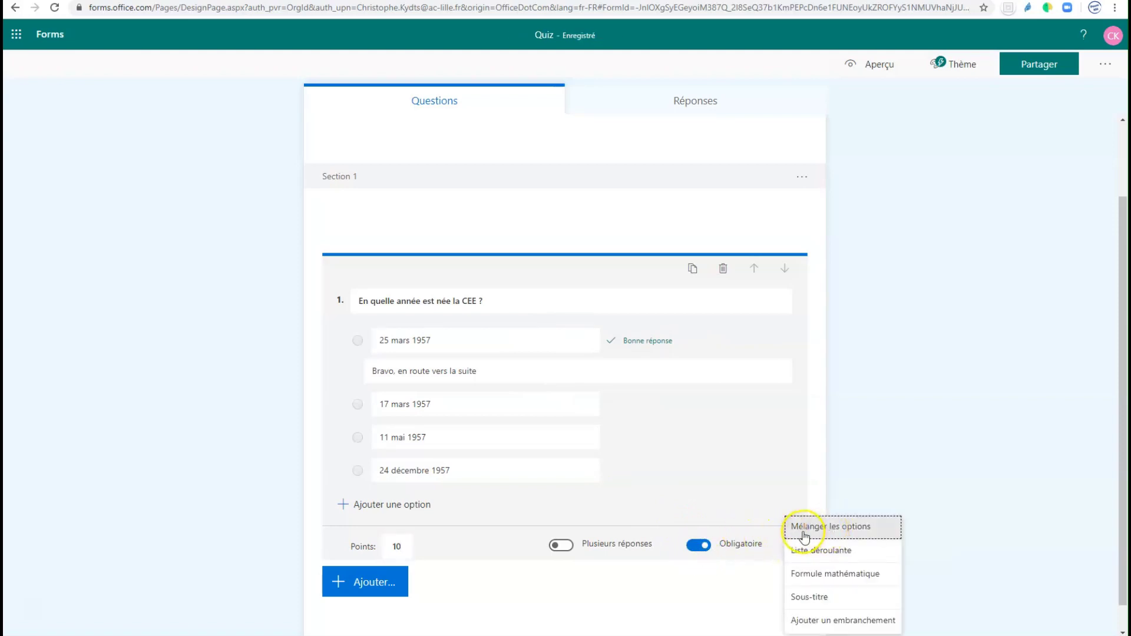
left_click(876, 530)
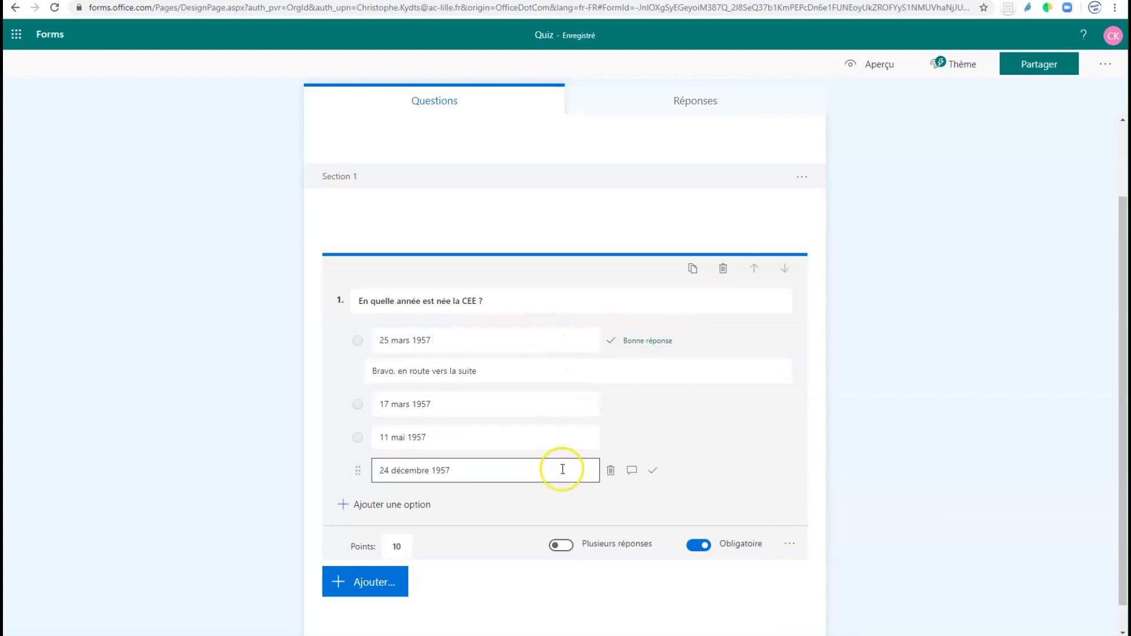
left_click(800, 544)
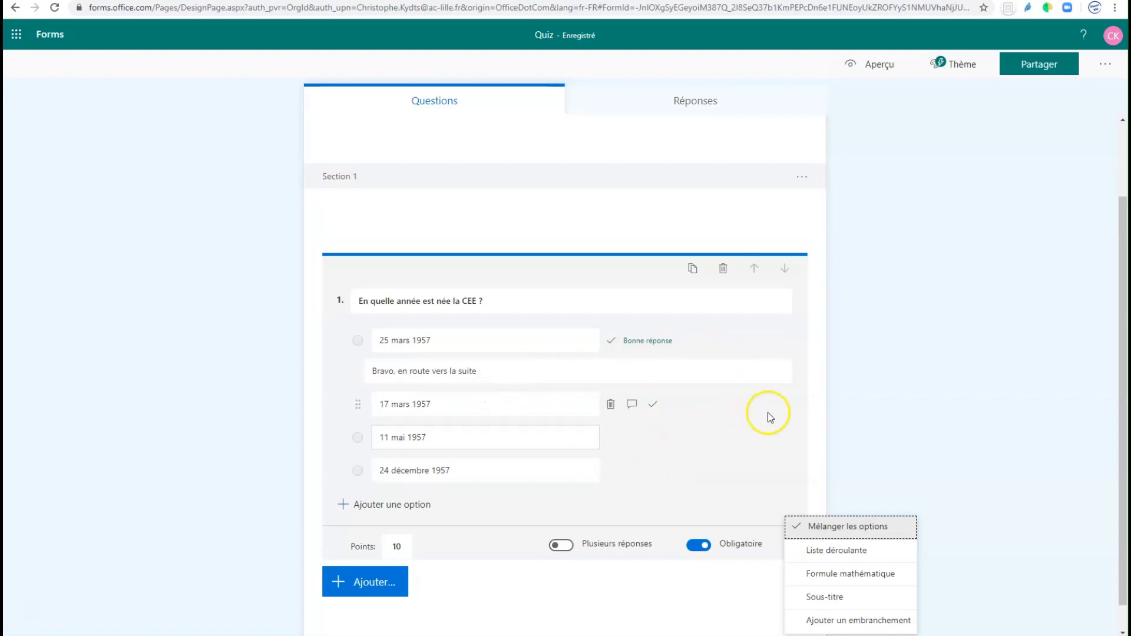
- Add a second section after the CEE question and clear its default title
left_click(819, 397)
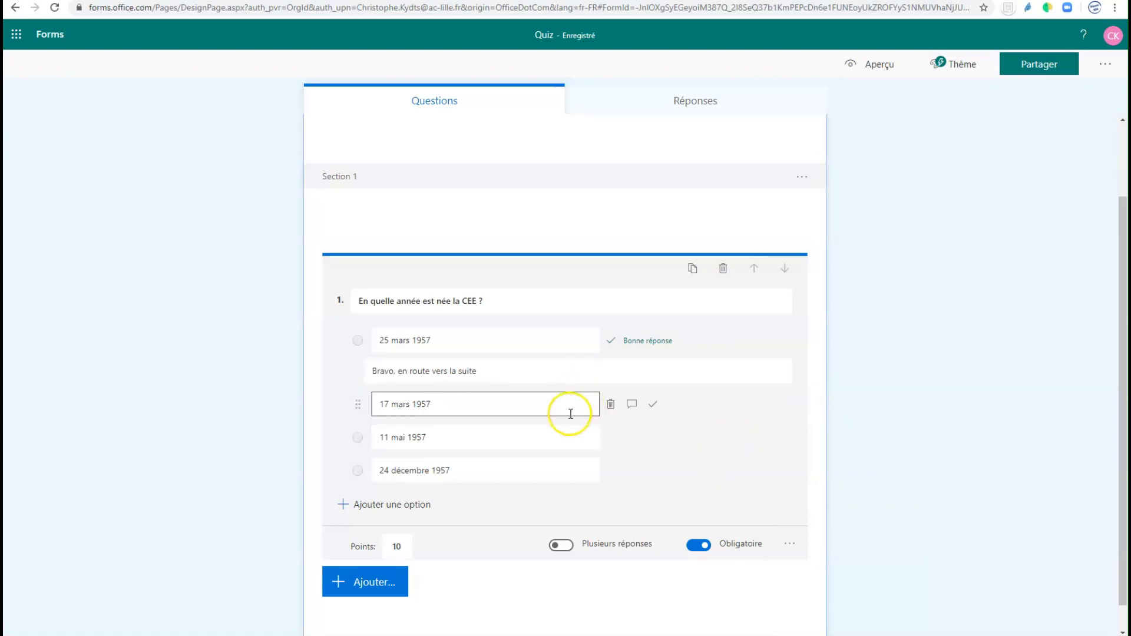
left_click(364, 585)
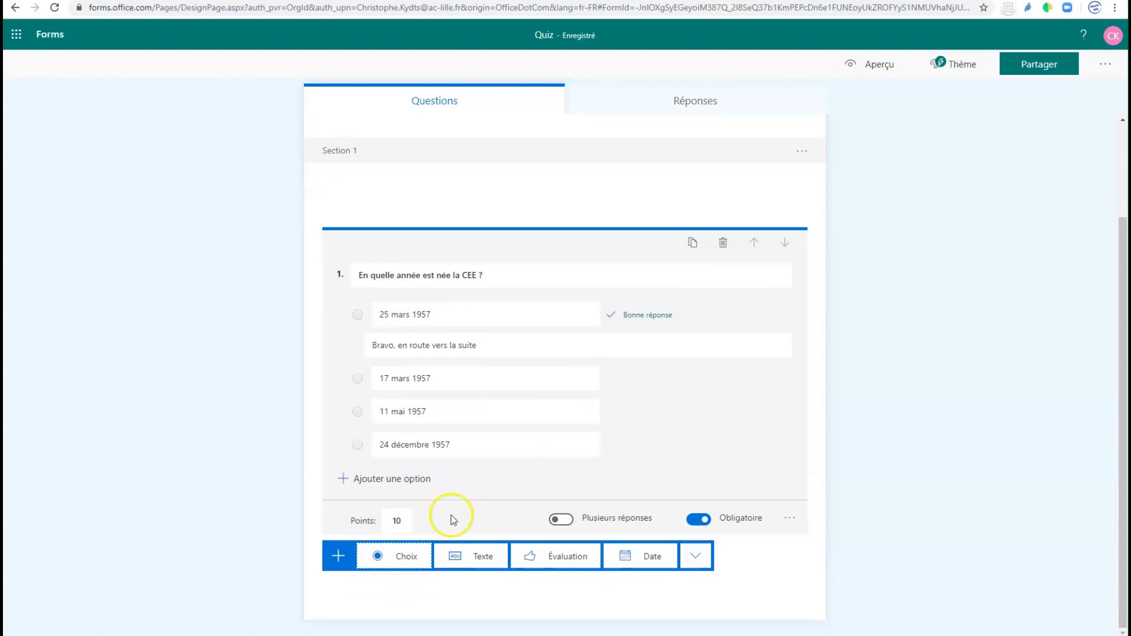
left_click(695, 556)
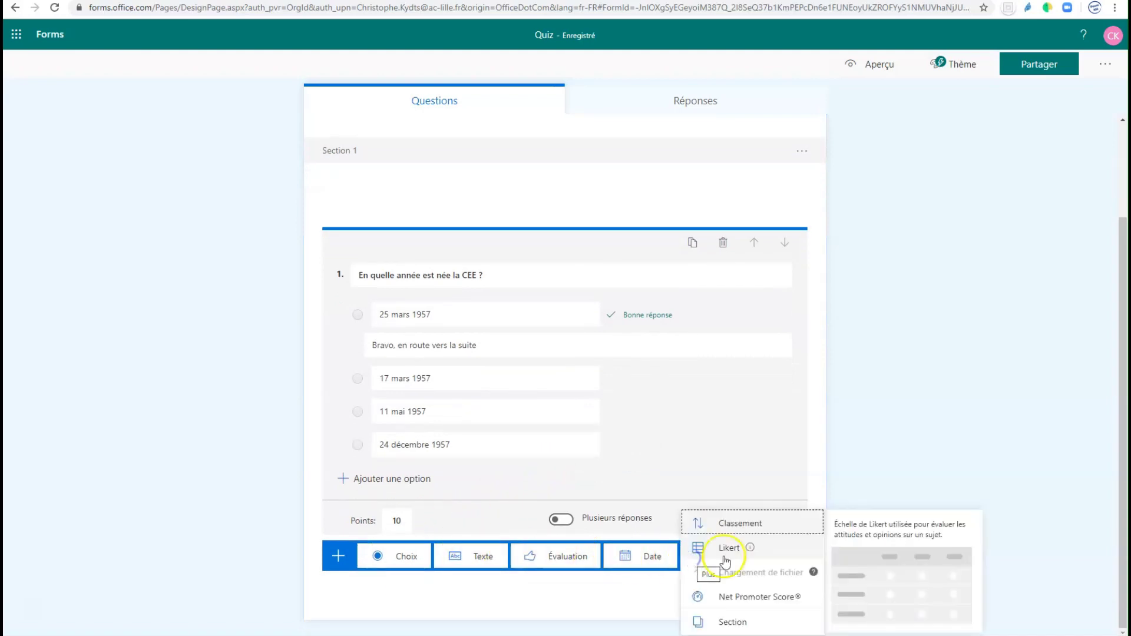
left_click(740, 623)
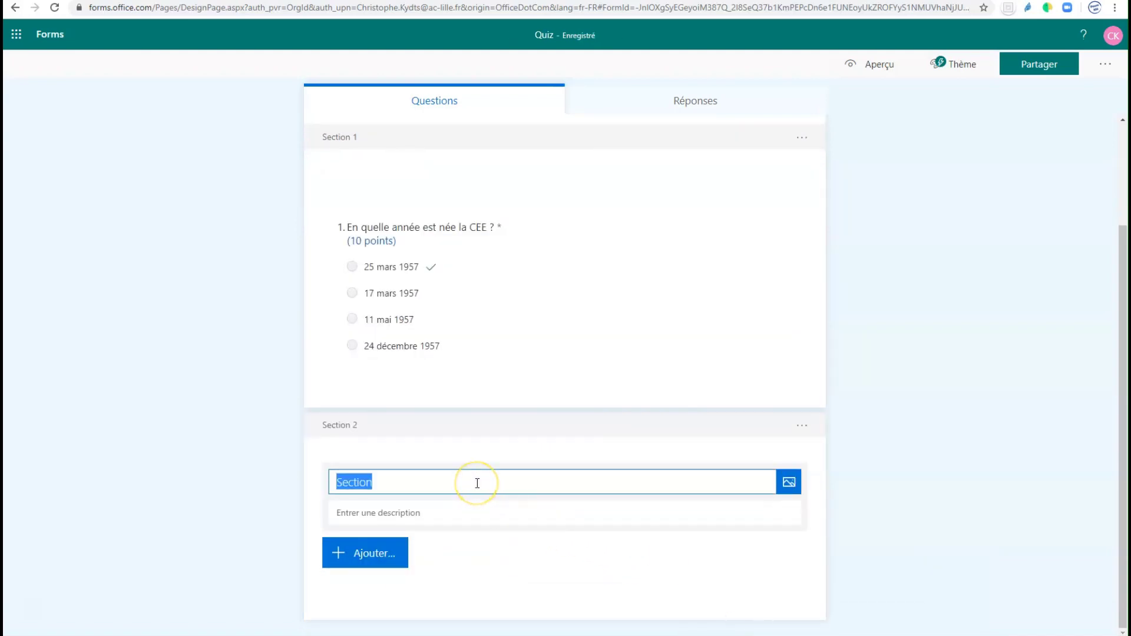
key("BackSpace")
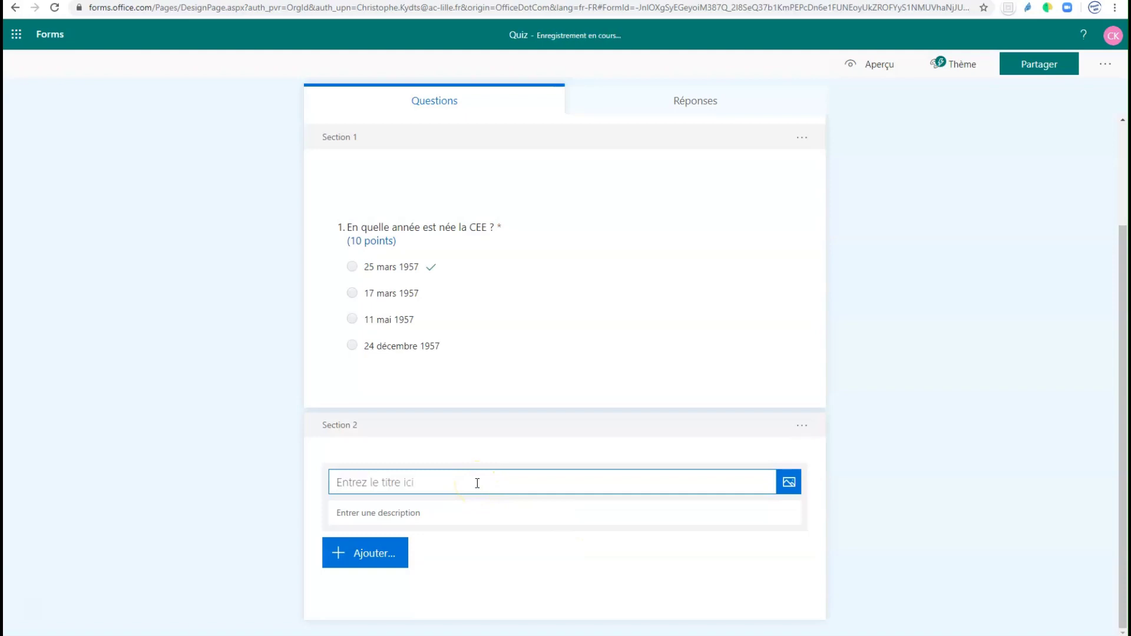
left_click(437, 515)
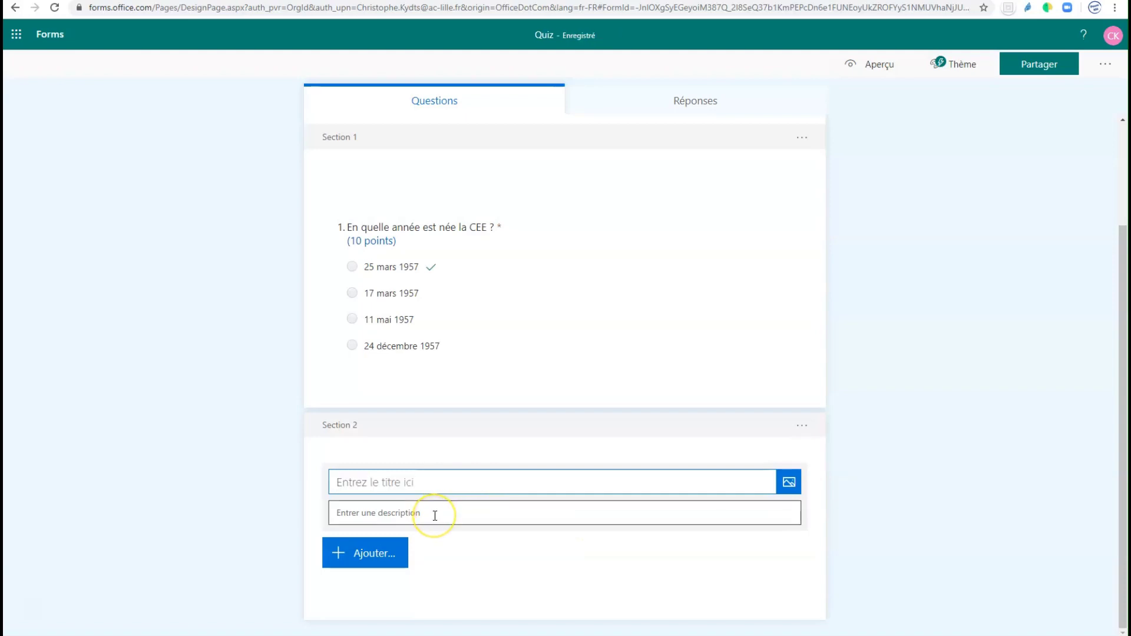
- Add a choice question to Section 2 with the text "En quelle année a été signé le traité de MAASTRICHT ?"
left_click(360, 543)
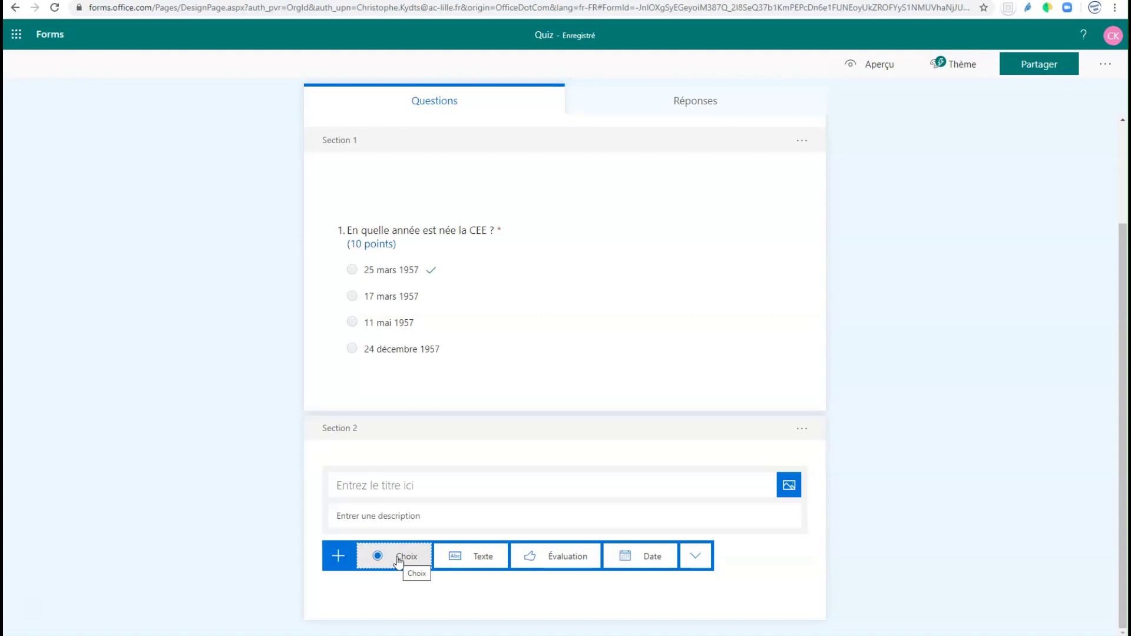
left_click(399, 558)
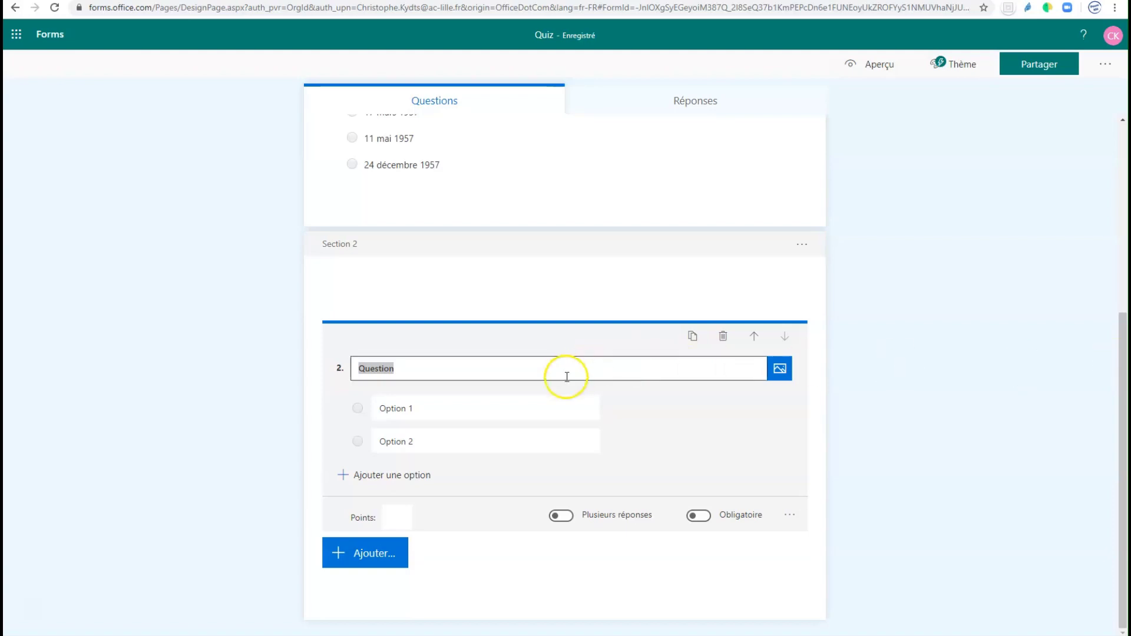
left_click(554, 366)
left_click(409, 369)
left_click_drag(409, 369, 355, 368)
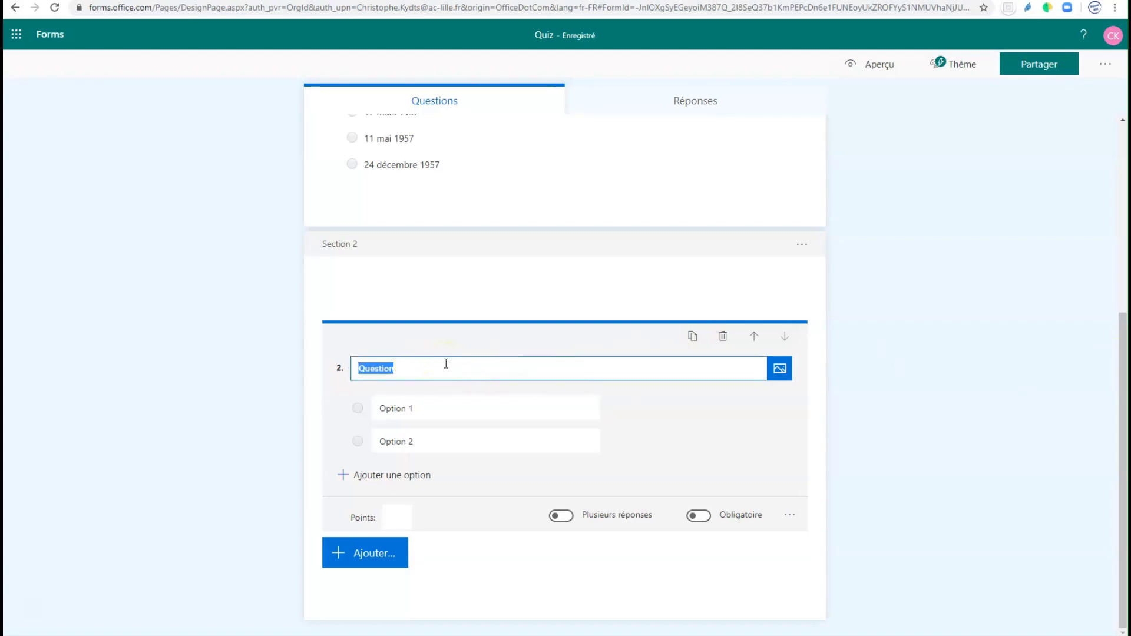
type("En quelle année a été signé le traité de MAASTRICHT ?")
left_click(499, 363)
key("BackSpace")
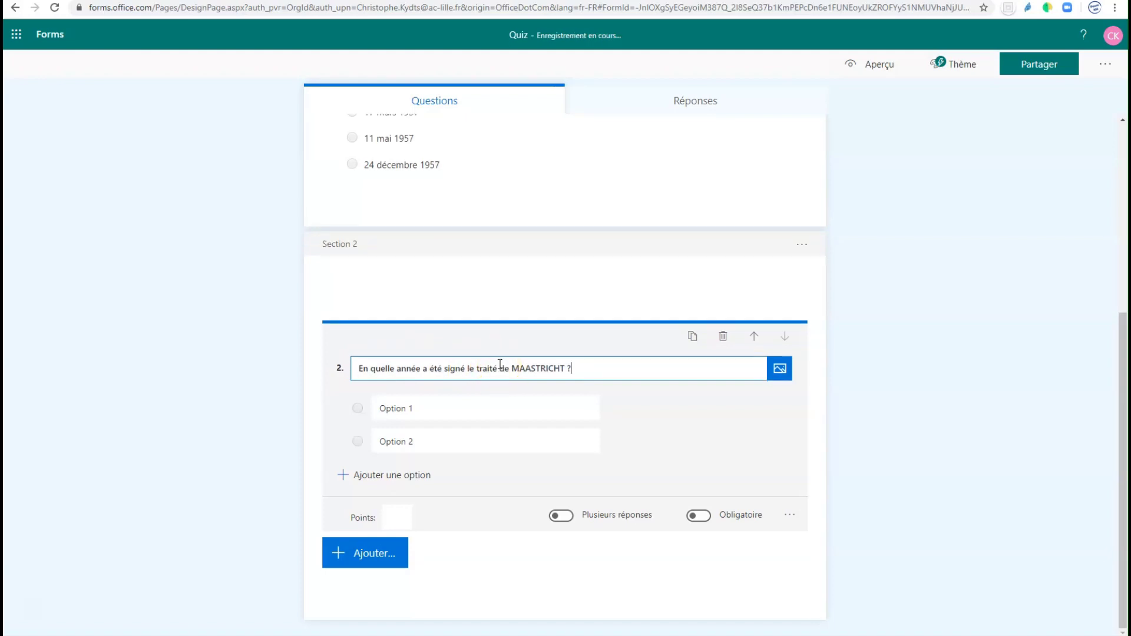
- Fill in the Maastricht question's first two answer options with "7 février 1992" and "7 mars 1992"
left_click(566, 409)
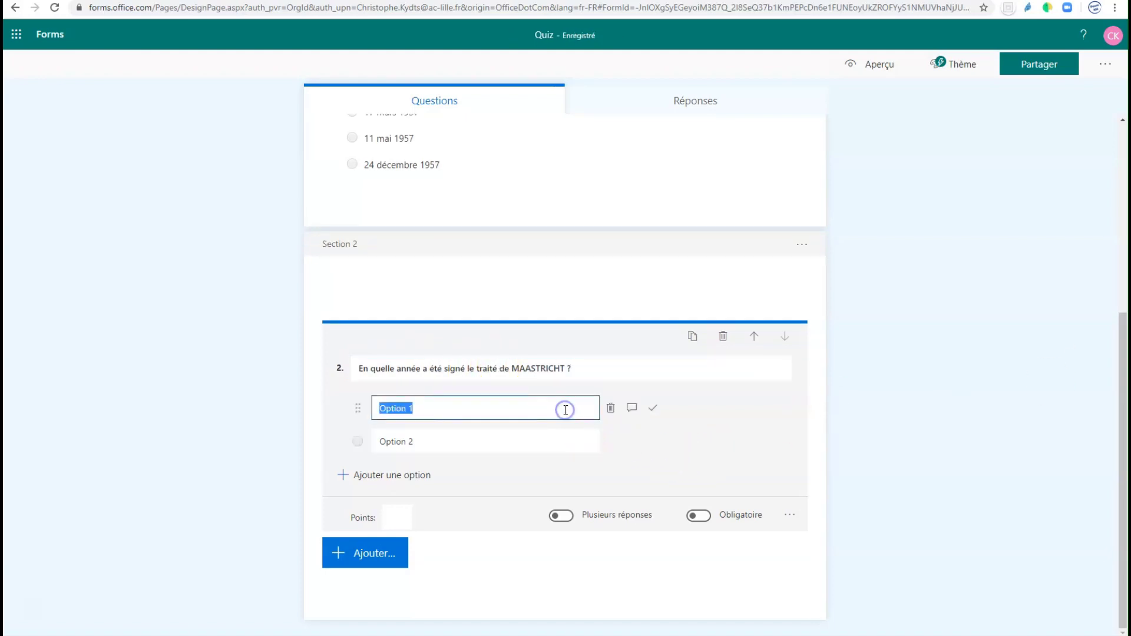
type("7 février 1992")
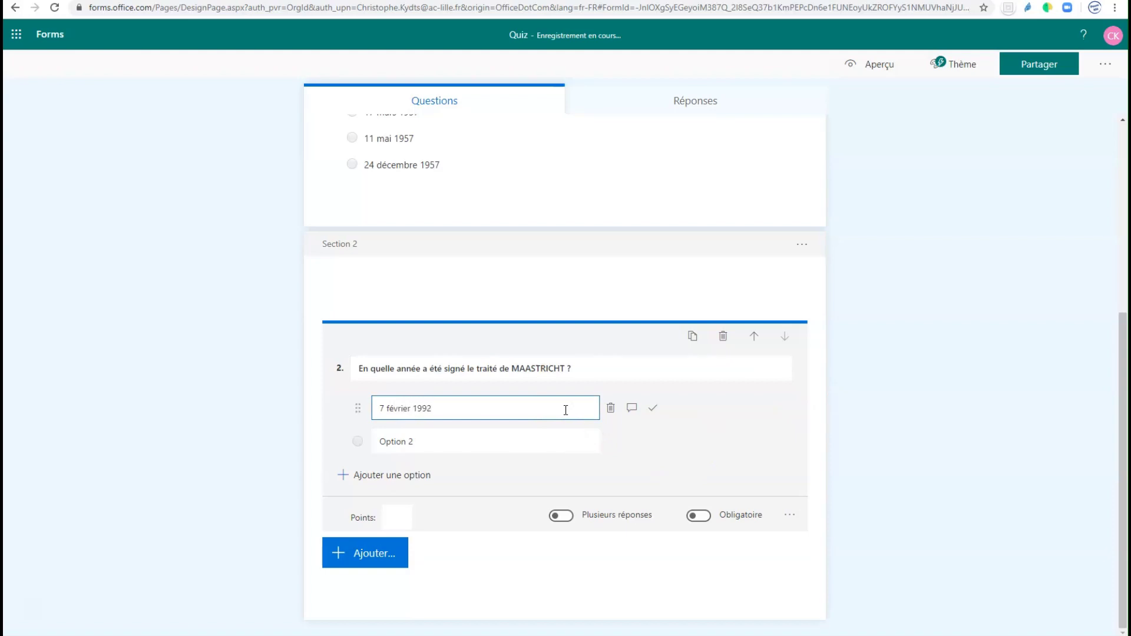
left_click(550, 443)
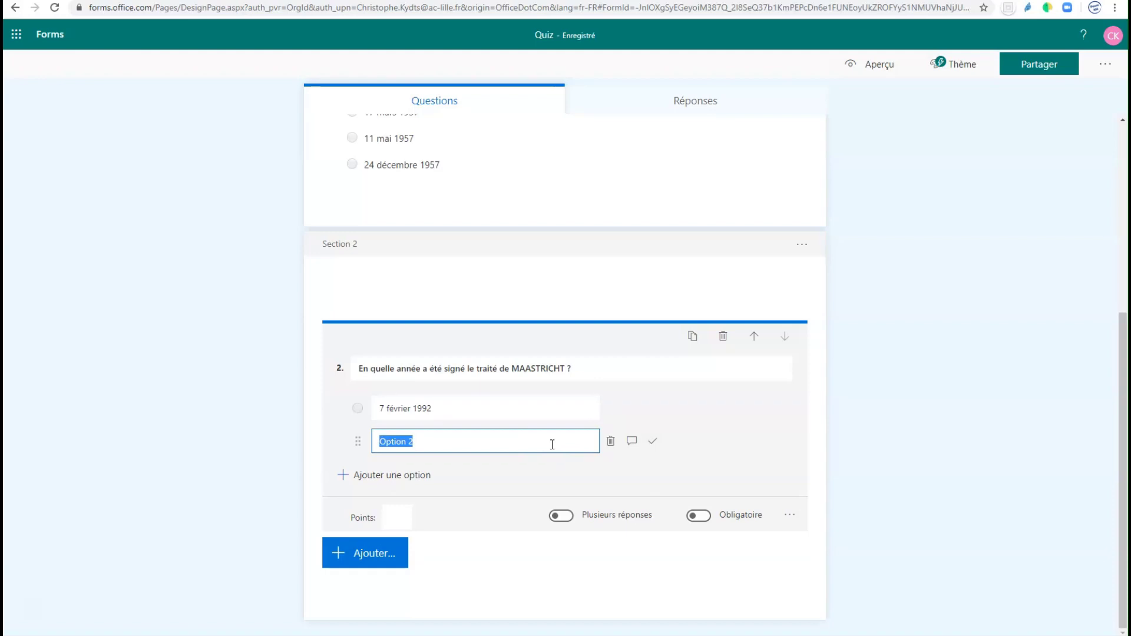
type("7 mars 1992")
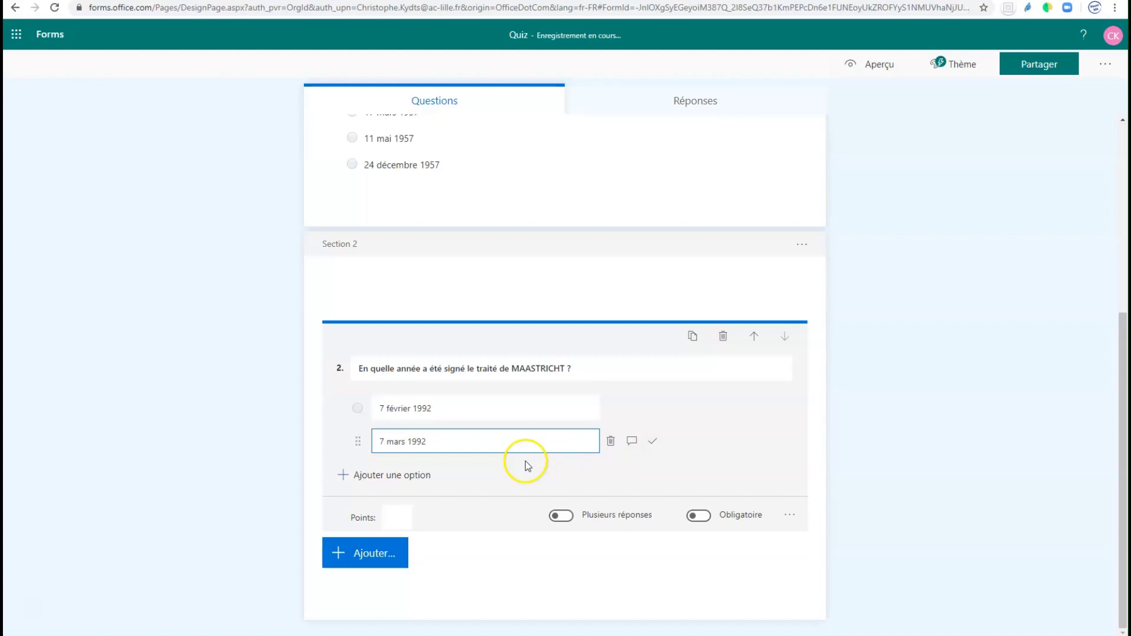
- Add two more answer options to the Maastricht question, "7 avril 1992" and "7 décembre 1991"
left_click(429, 475)
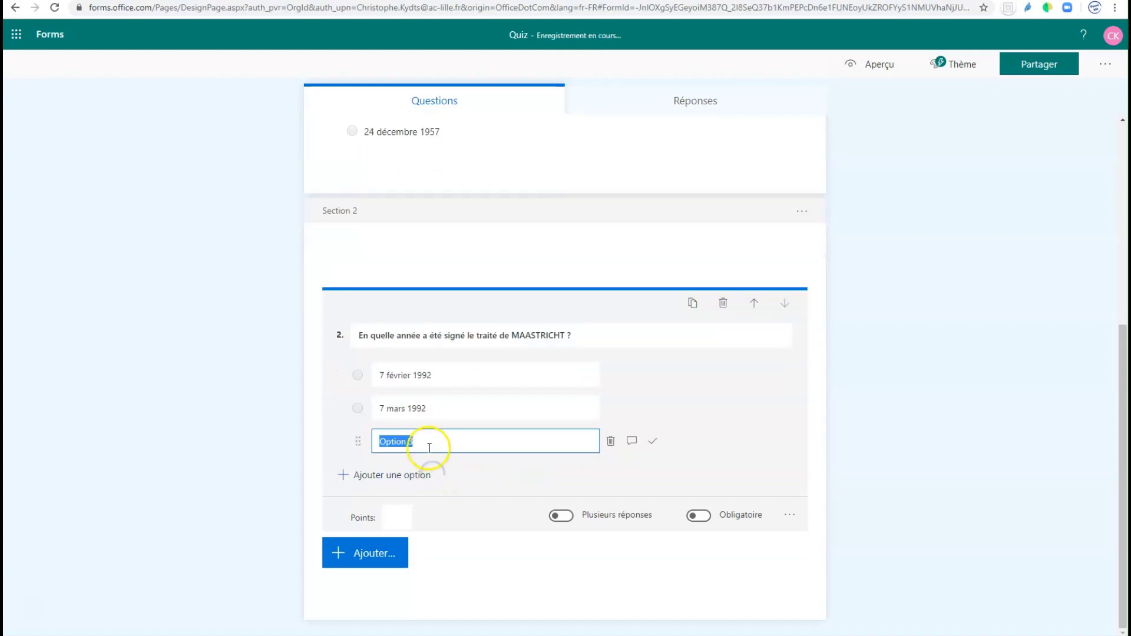
type("7 avril 1992")
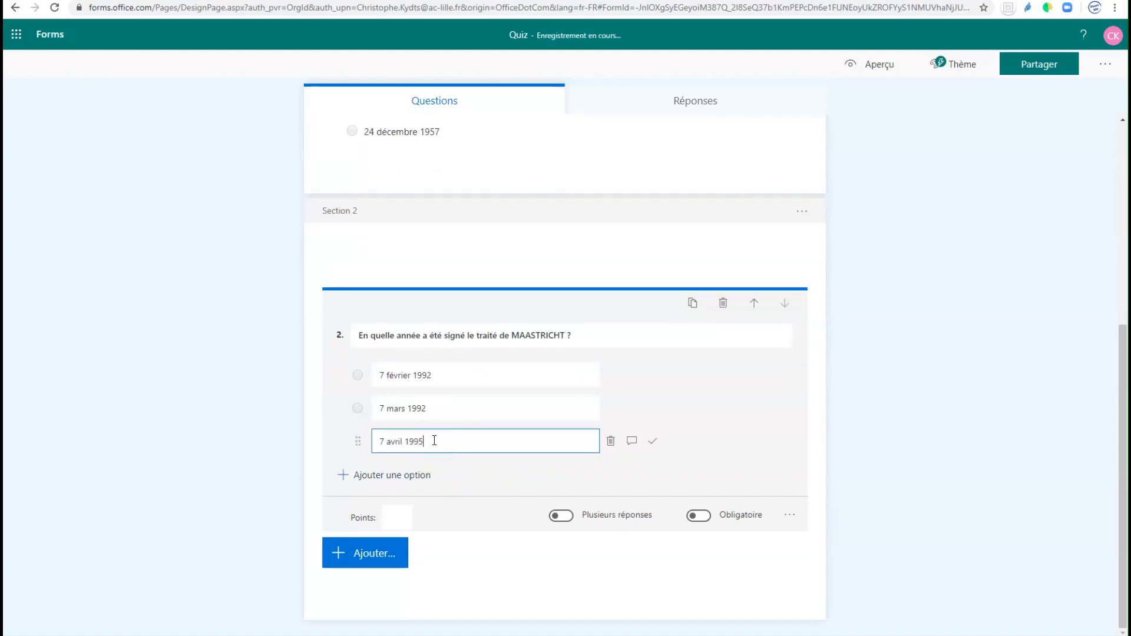
left_click(412, 475)
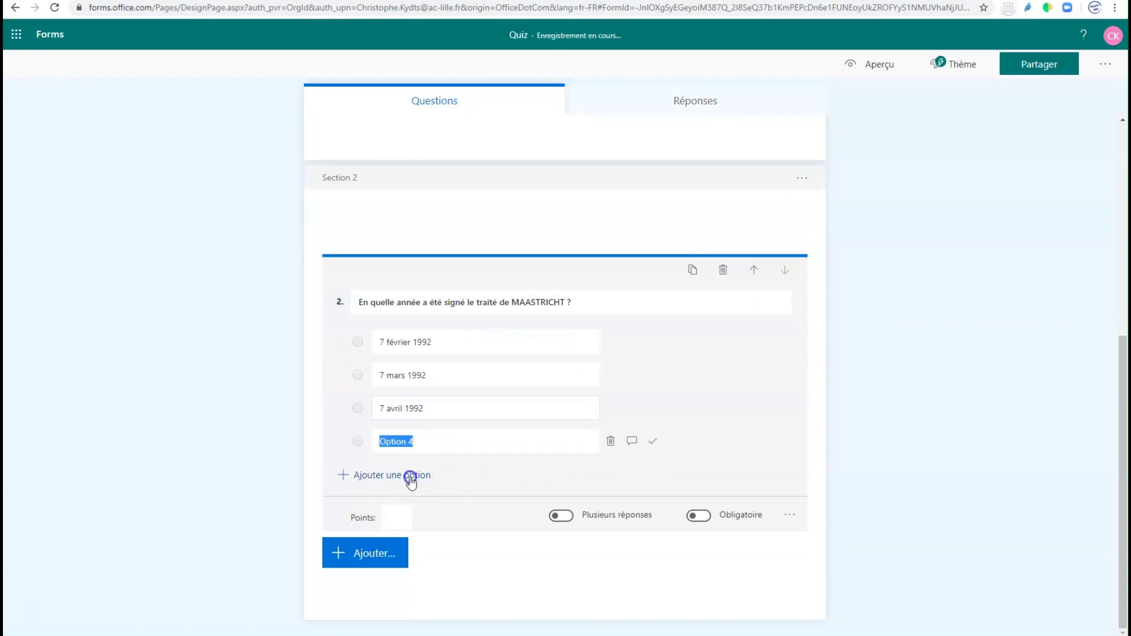
type("7 décembre 1991")
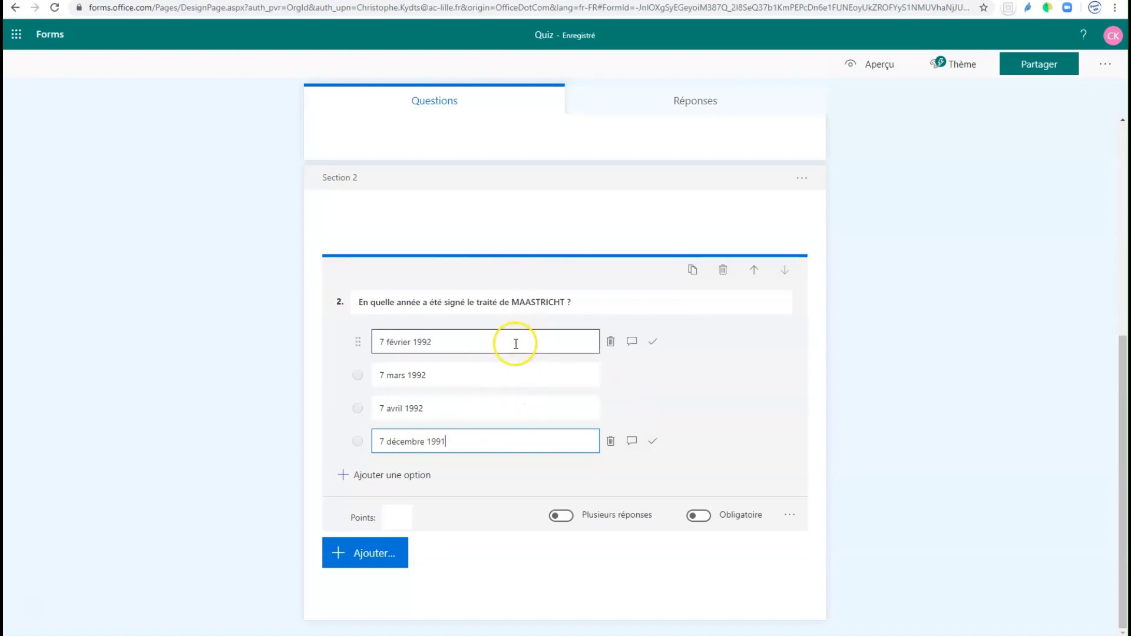
- Mark "7 février 1992" as the correct answer and give it the feedback message "Bravo ! Voici le code 1234 !"
left_click(654, 342)
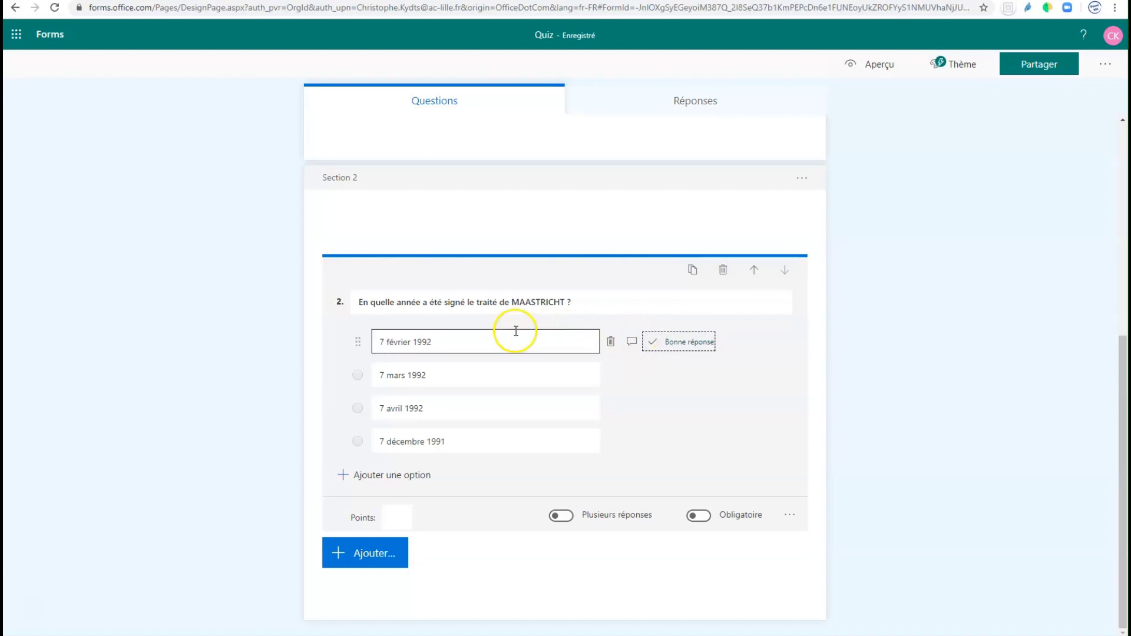
left_click(631, 342)
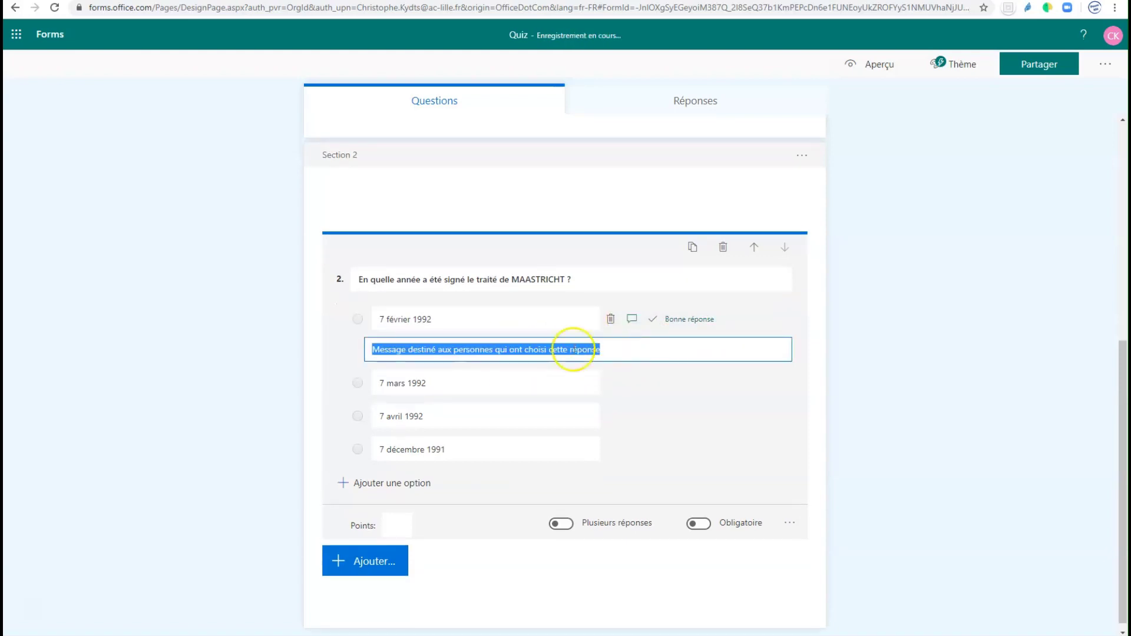
type("Bra")
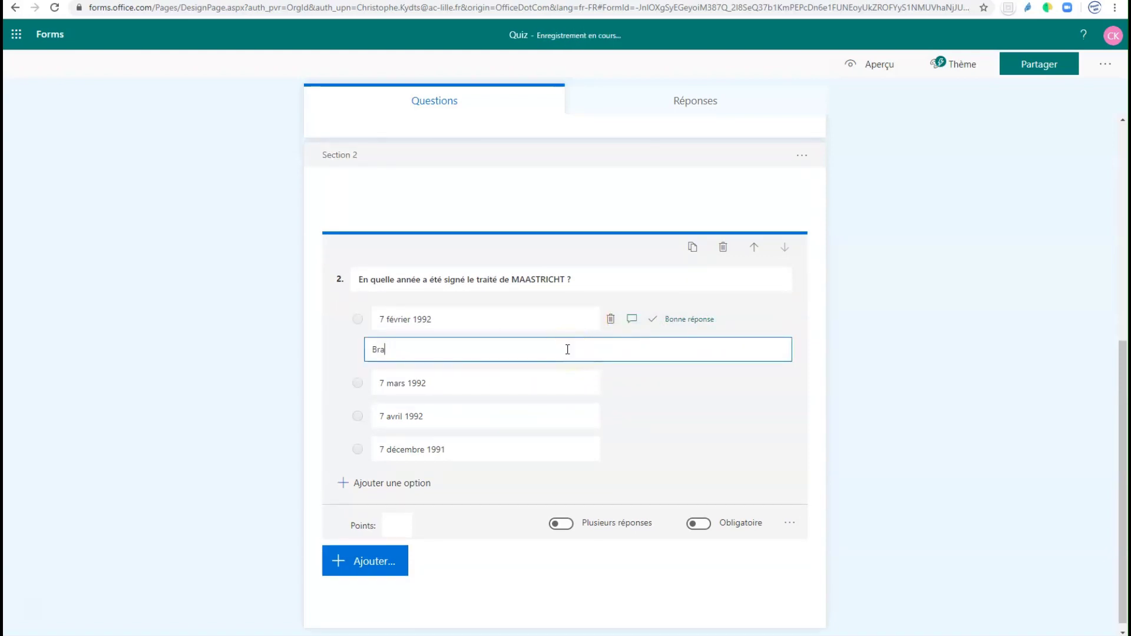
type("vo ! Voici le code 1234 !")
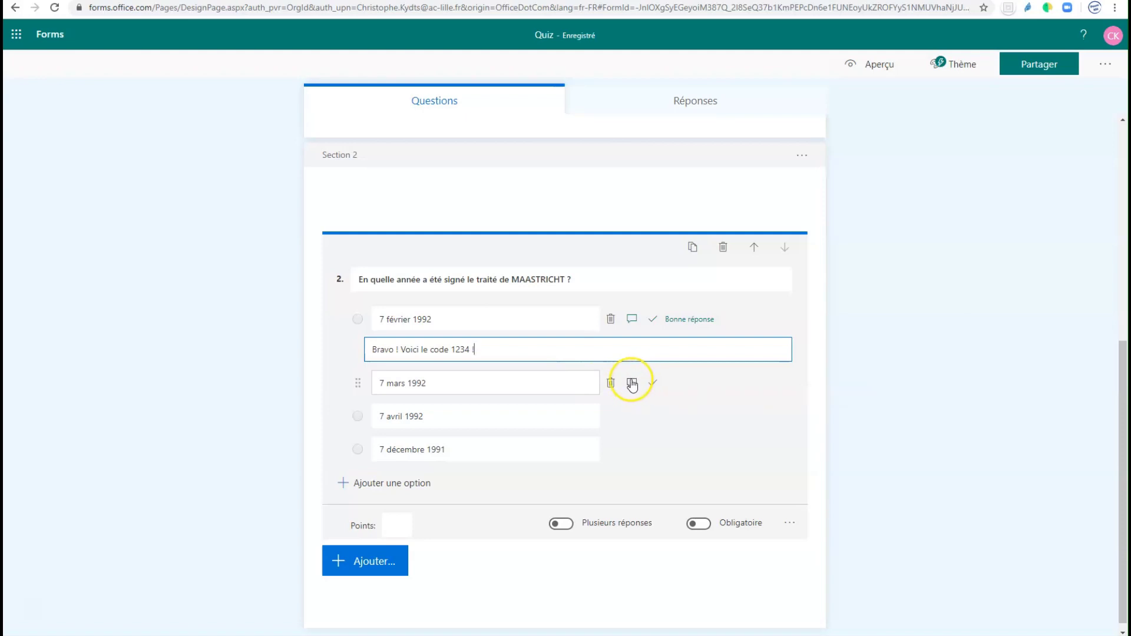
- Make the Maastricht question mandatory and open its additional settings
scroll(550, 326, "up", 3)
scroll(559, 359, "down", 2)
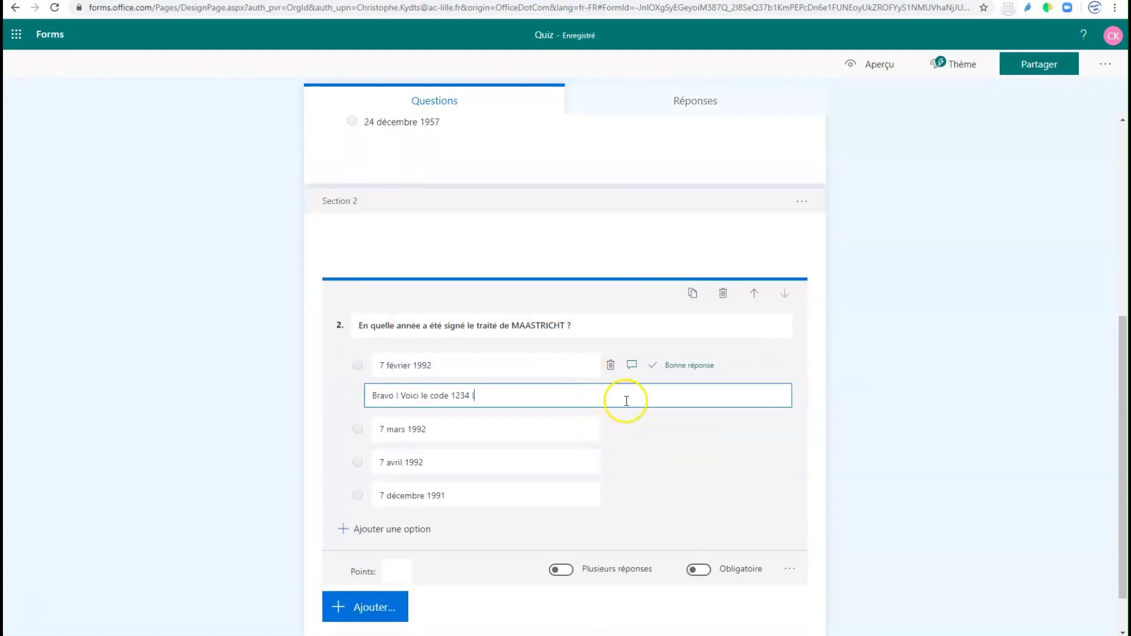
left_click(699, 570)
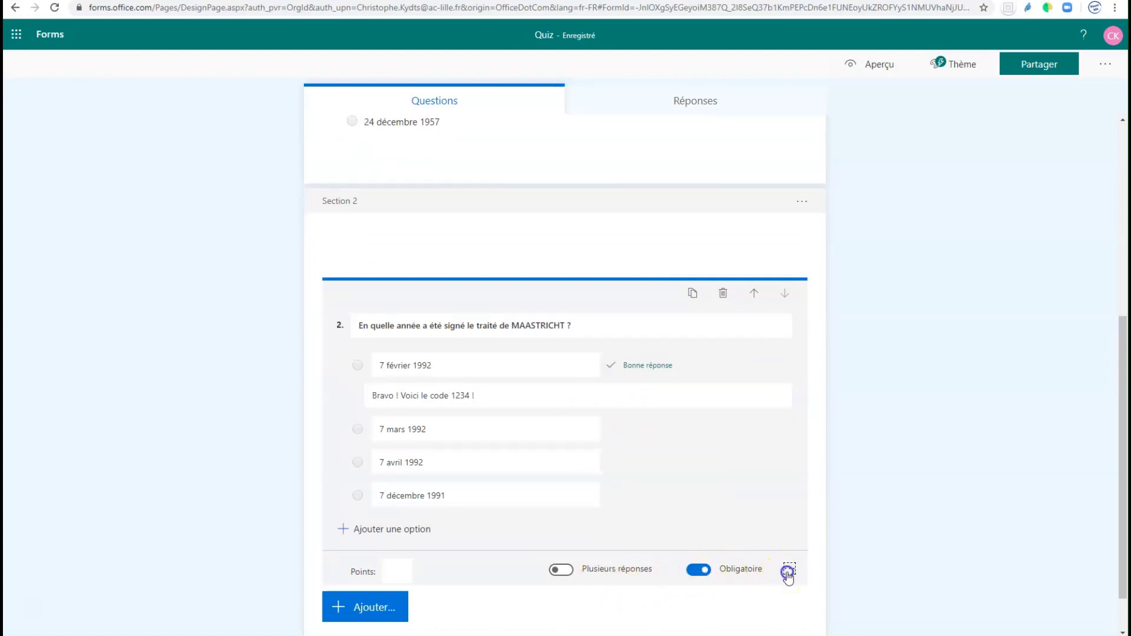
left_click(790, 570)
- Select the CEE question in Section 1 and open its branching options
scroll(856, 373, "up", 1)
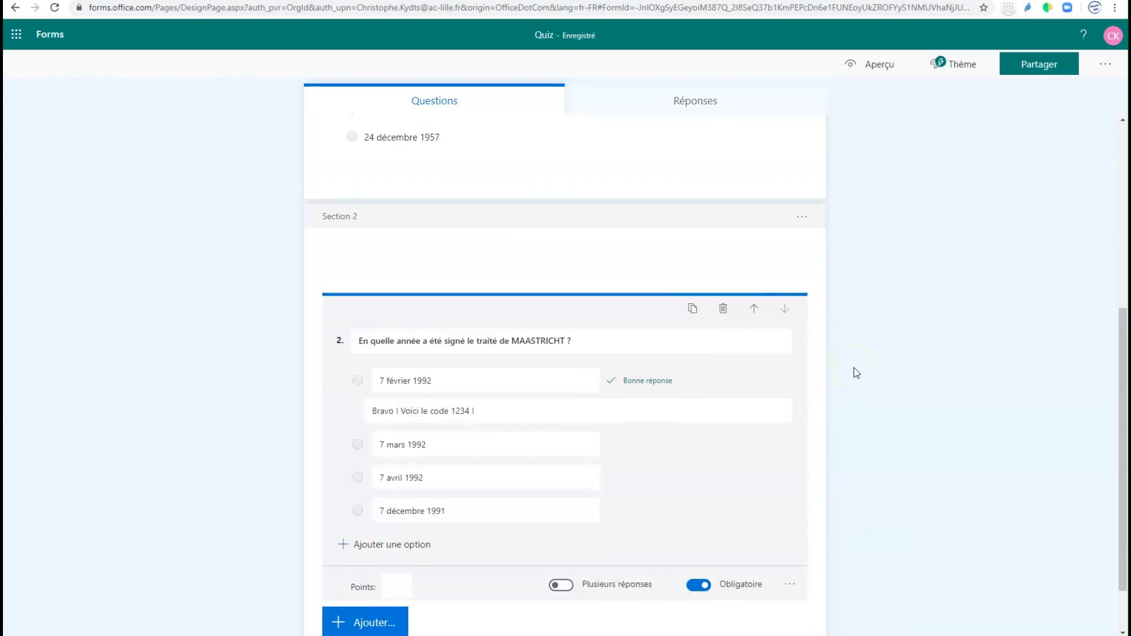
scroll(856, 373, "up", 4)
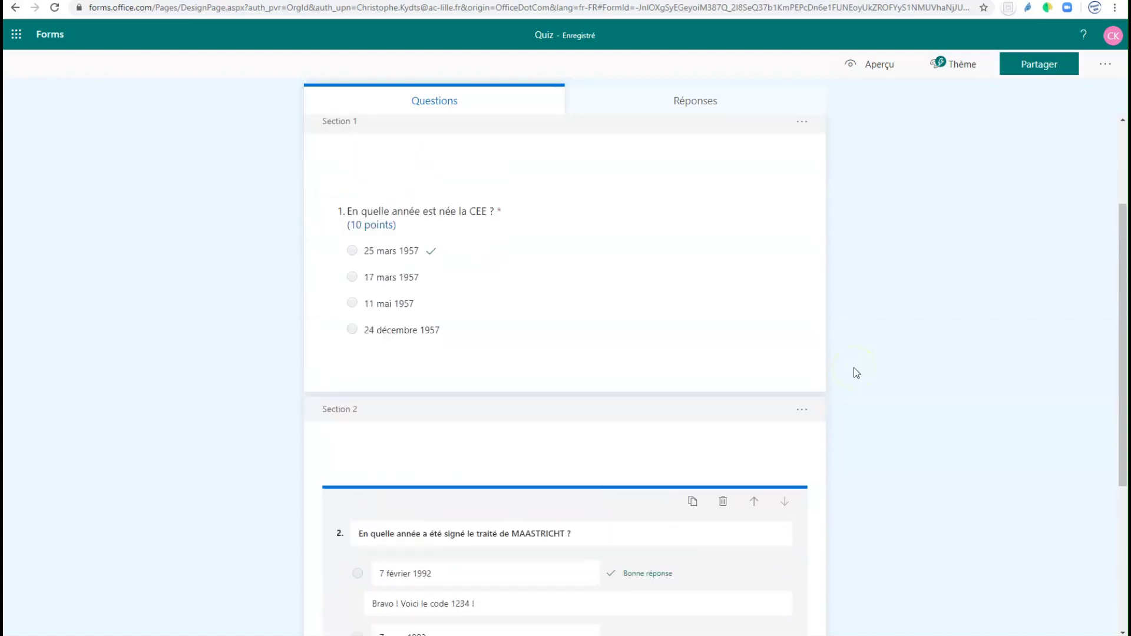
left_click(487, 319)
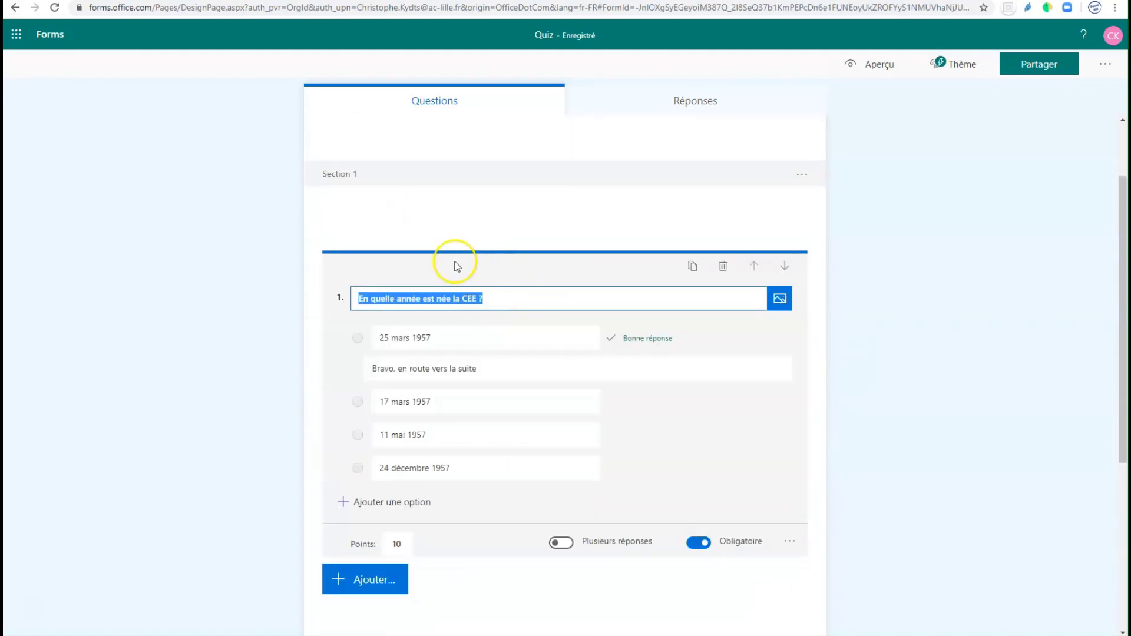
mouse_move(541, 336)
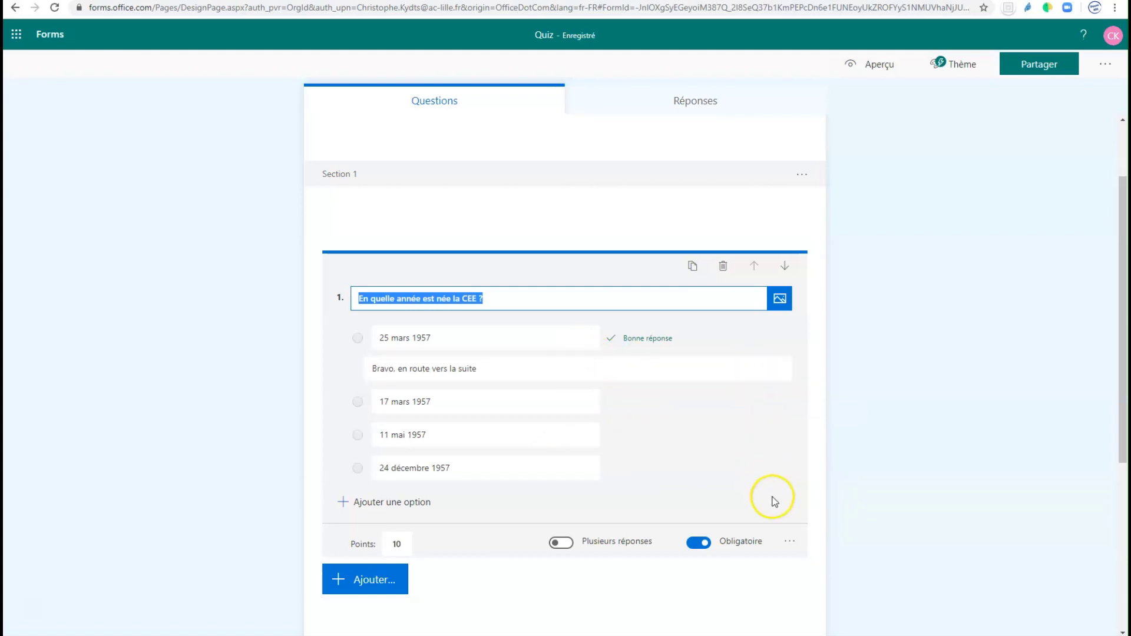
left_click(790, 543)
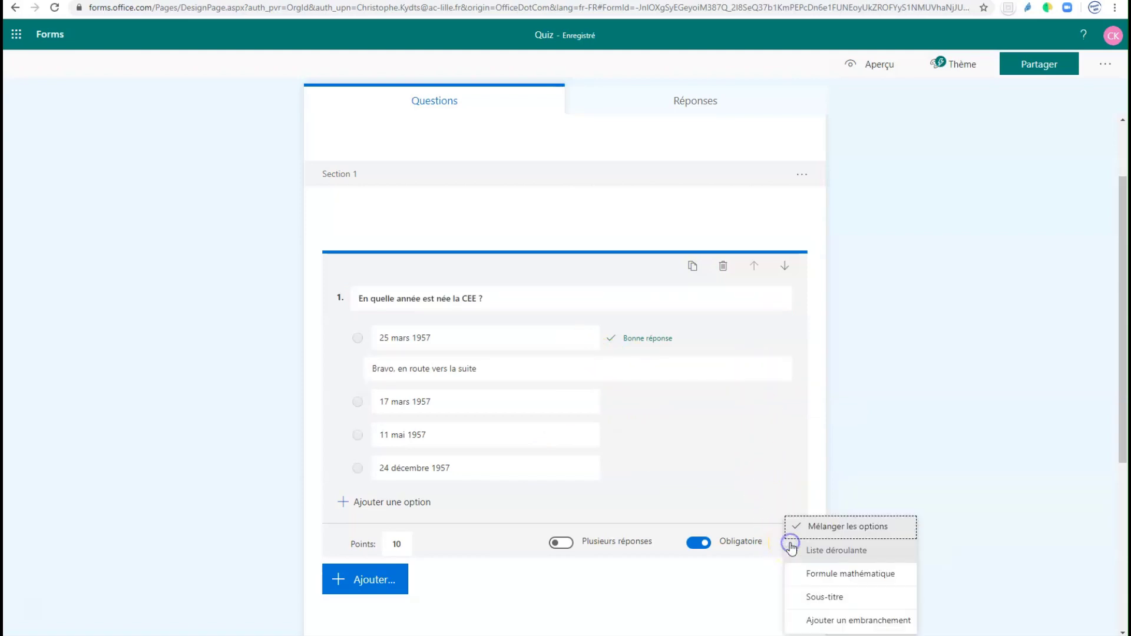
left_click(898, 627)
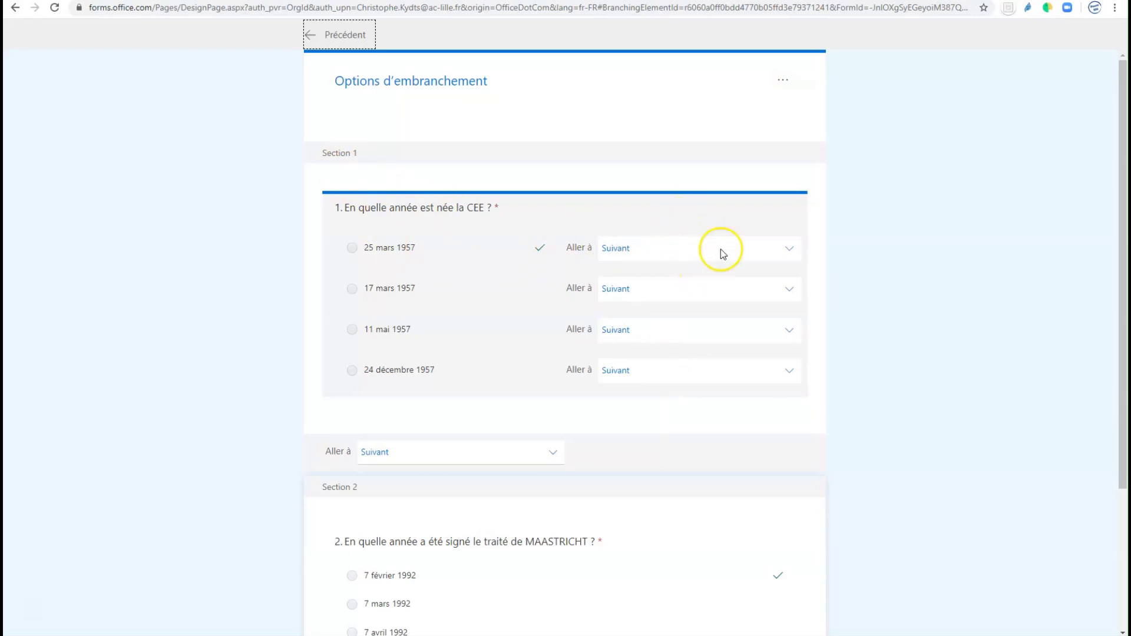
- Set the wrong answers "17 mars 1957", "11 mai 1957" and "24 décembre 1957" to branch to "Fin du formulaire"
left_click(772, 250)
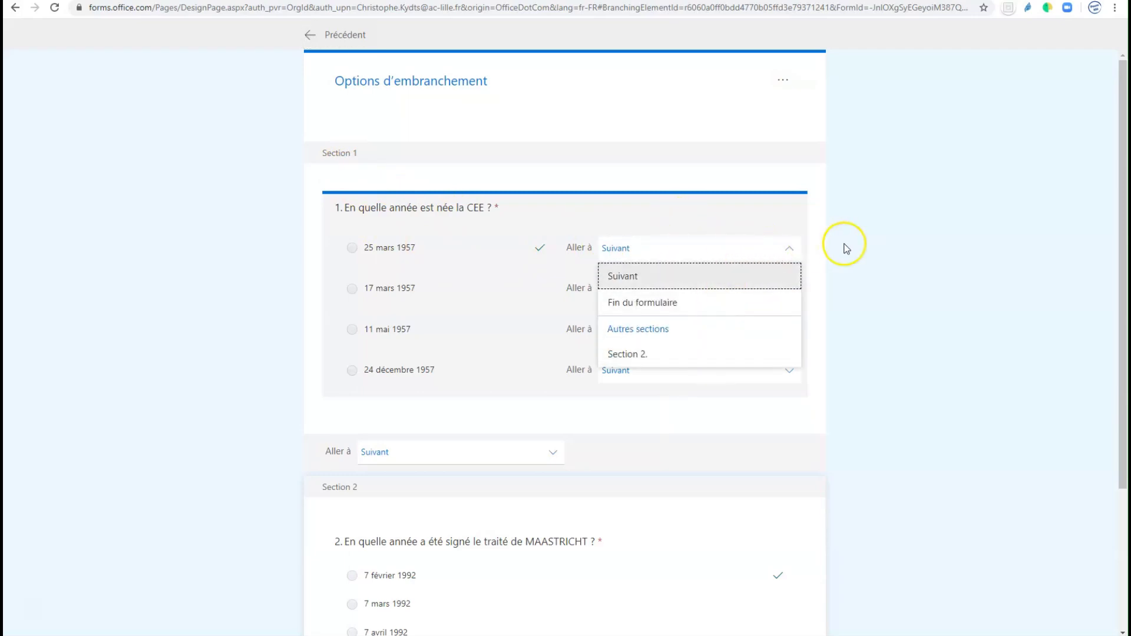
left_click(823, 232)
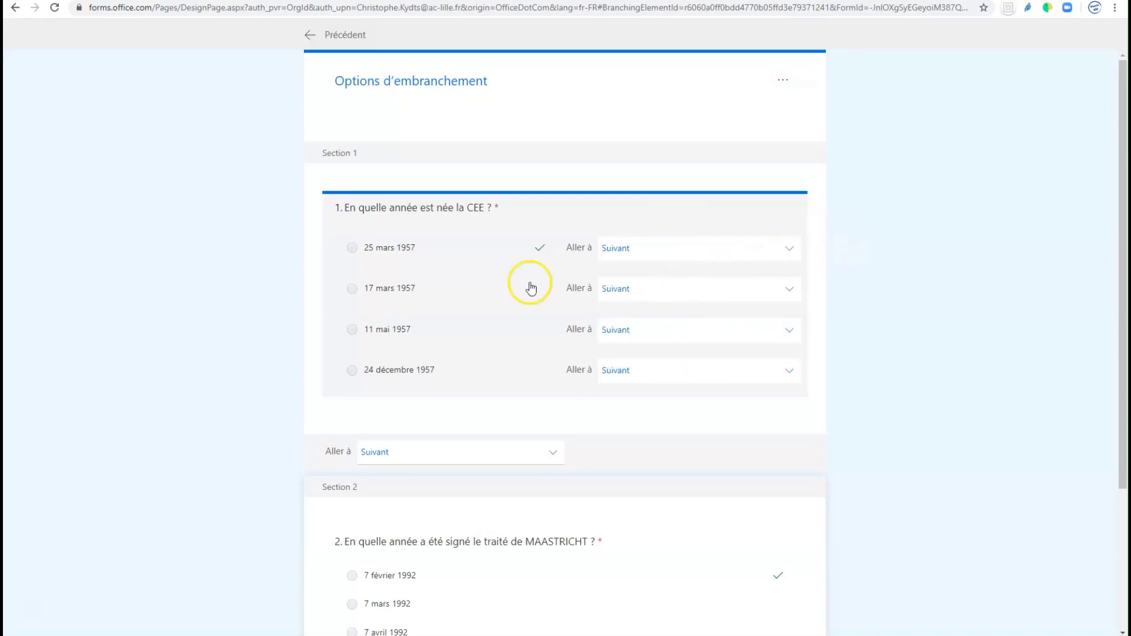
left_click(786, 292)
left_click(732, 343)
left_click(732, 334)
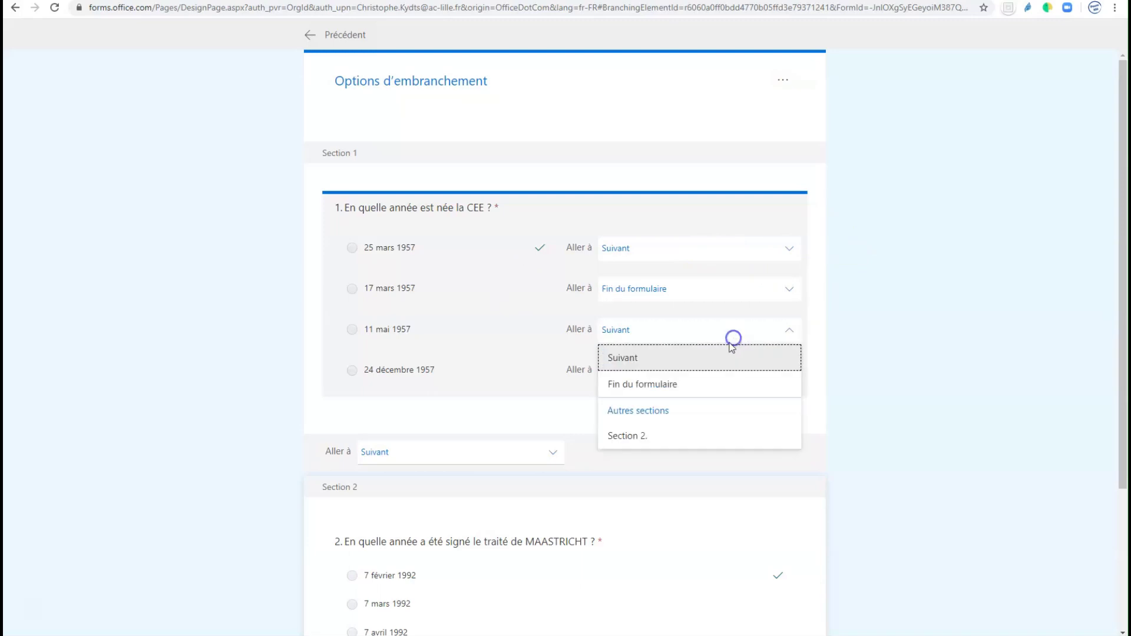
left_click(717, 390)
left_click(717, 377)
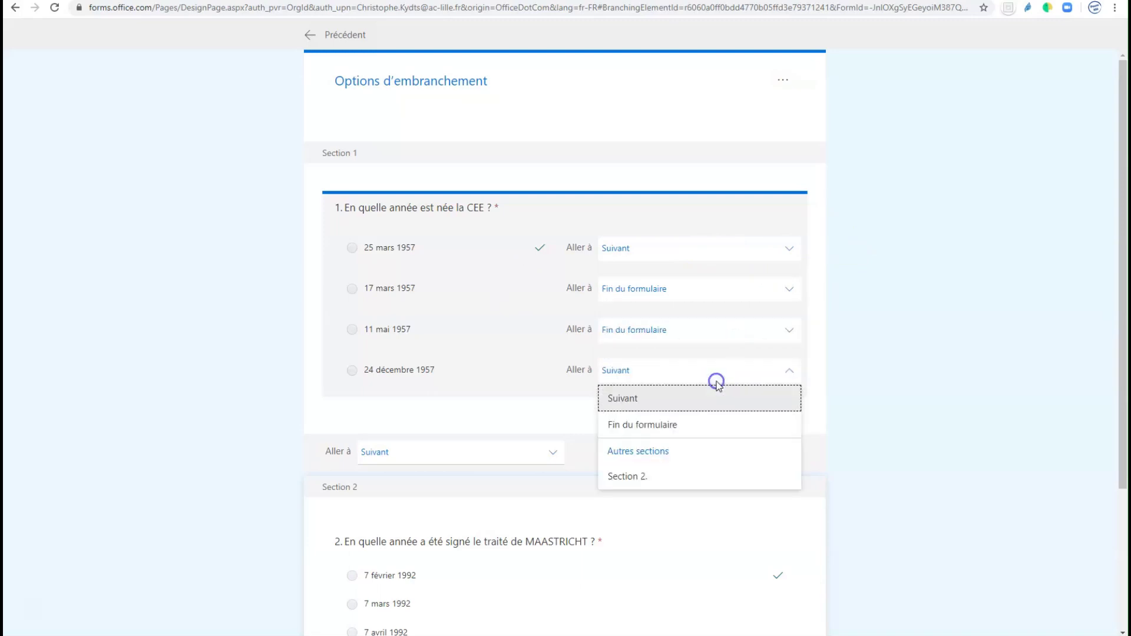
left_click(717, 421)
scroll(834, 346, "down", 3)
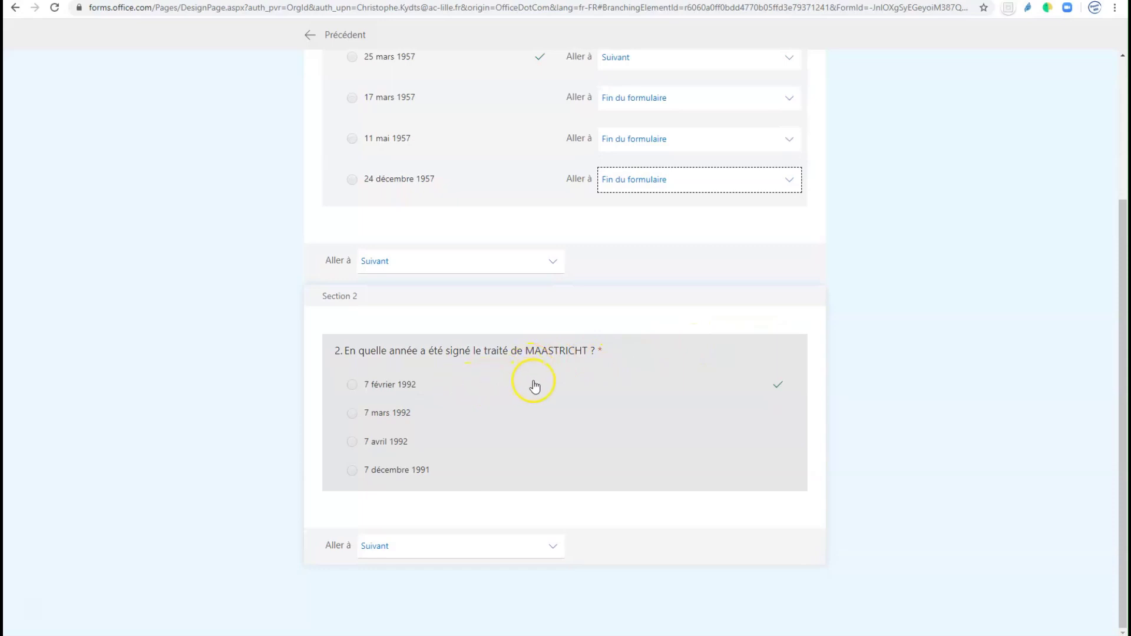
- Branch the Maastricht question's wrong answers "7 mars 1992", "7 avril 1992" and "7 décembre 1991" to "Fin du formulaire" and return to the question editor
left_click(578, 392)
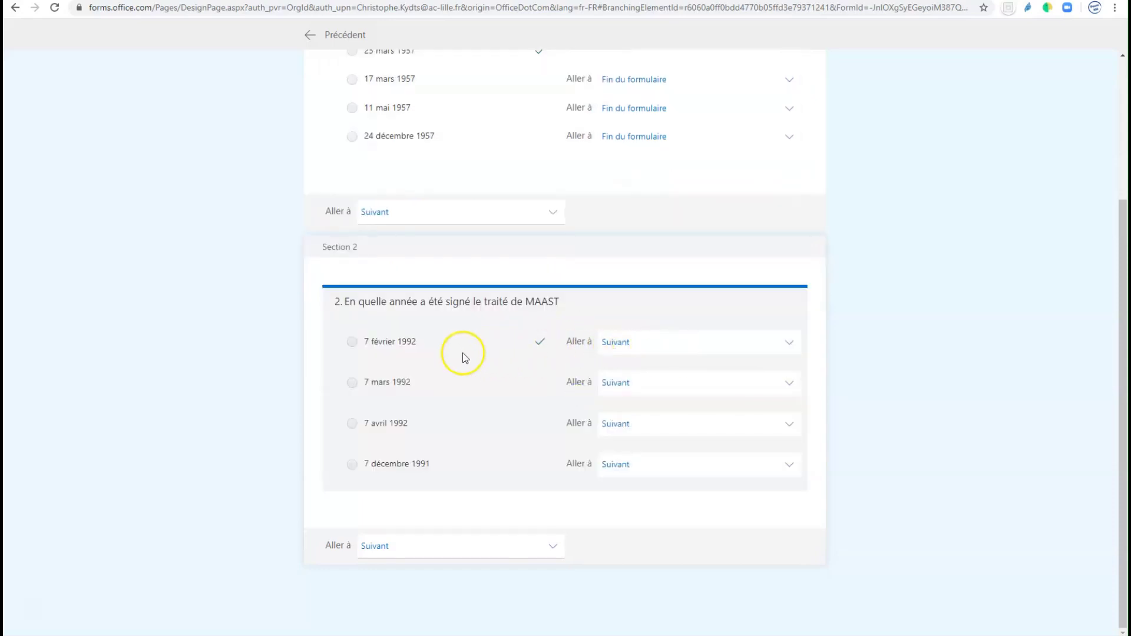
left_click(639, 382)
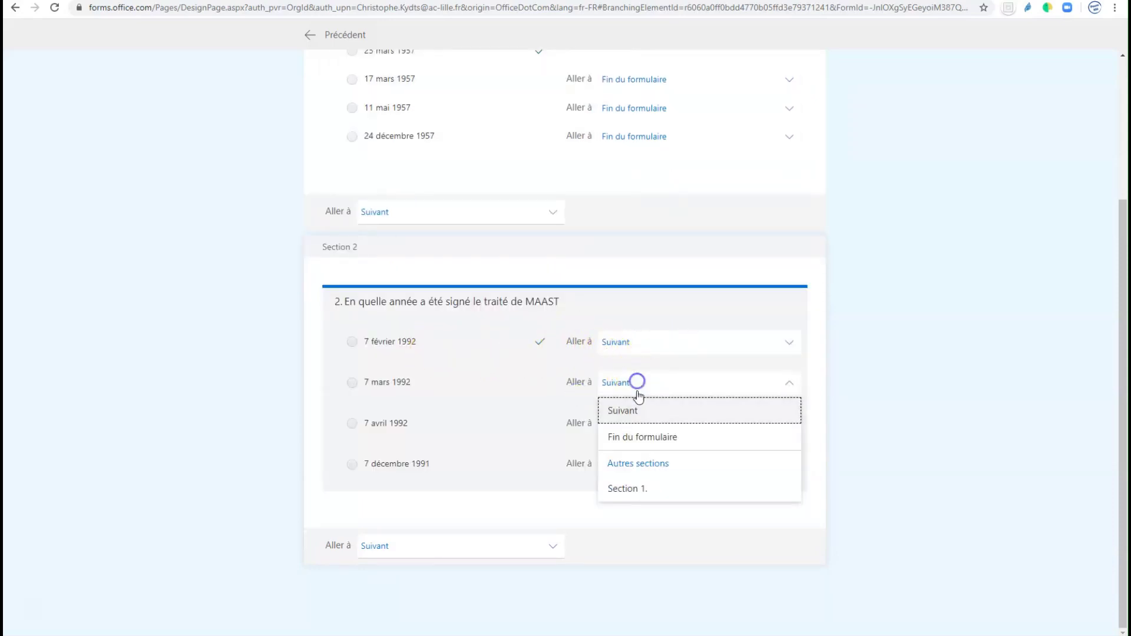
left_click(644, 434)
left_click(645, 425)
left_click(648, 477)
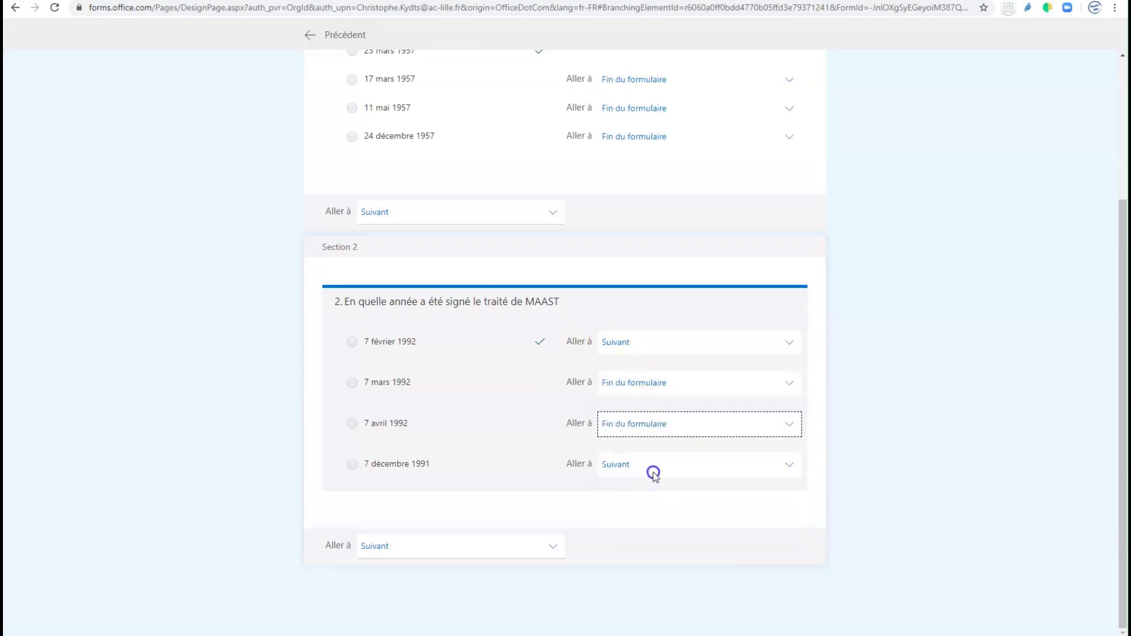
left_click(651, 463)
left_click(662, 518)
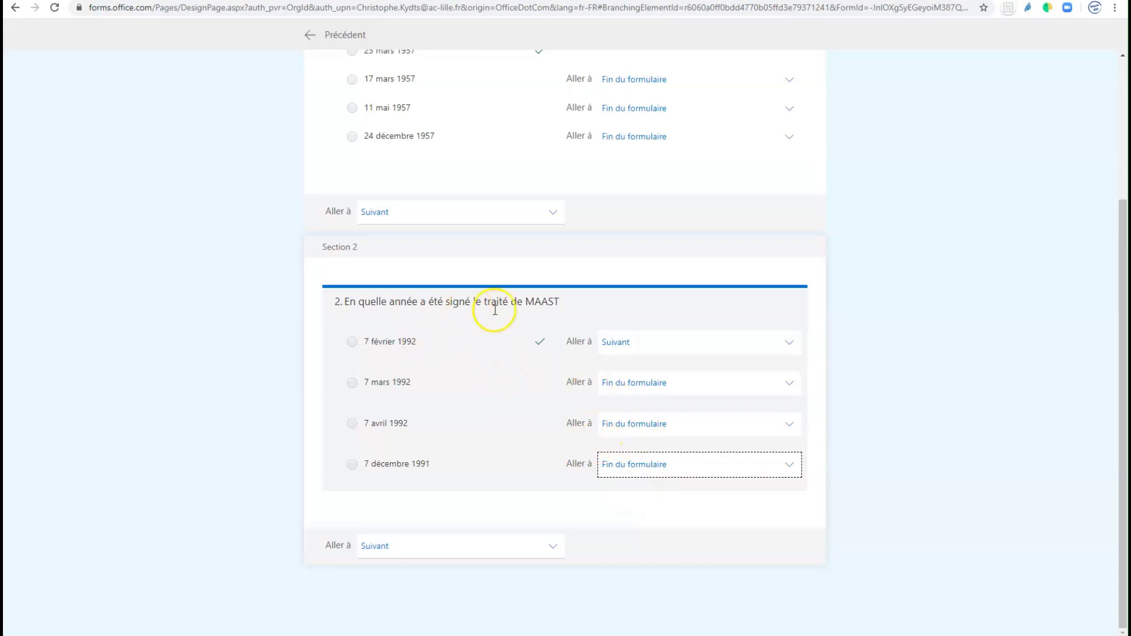
scroll(347, 111, "up", 3)
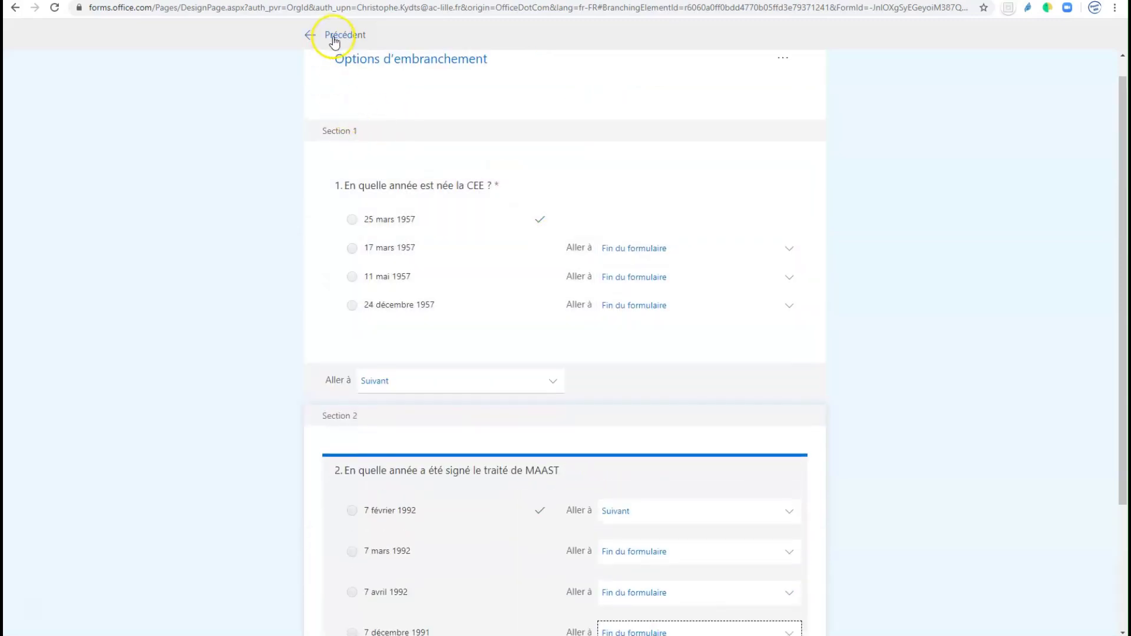
scroll(620, 259, "down", 3)
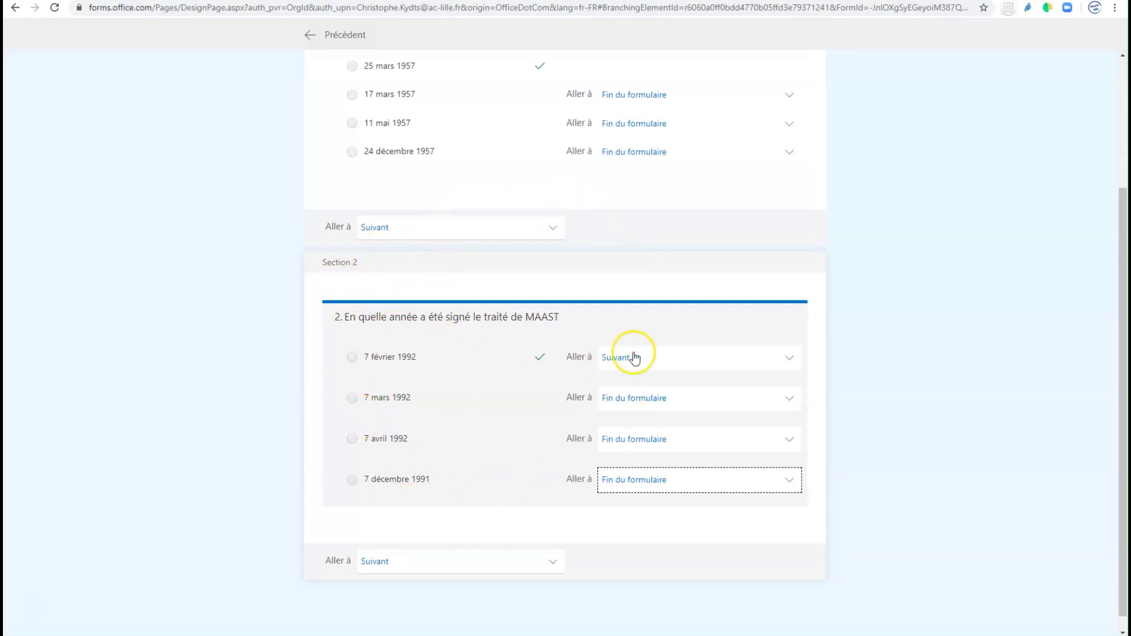
scroll(614, 396, "up", 3)
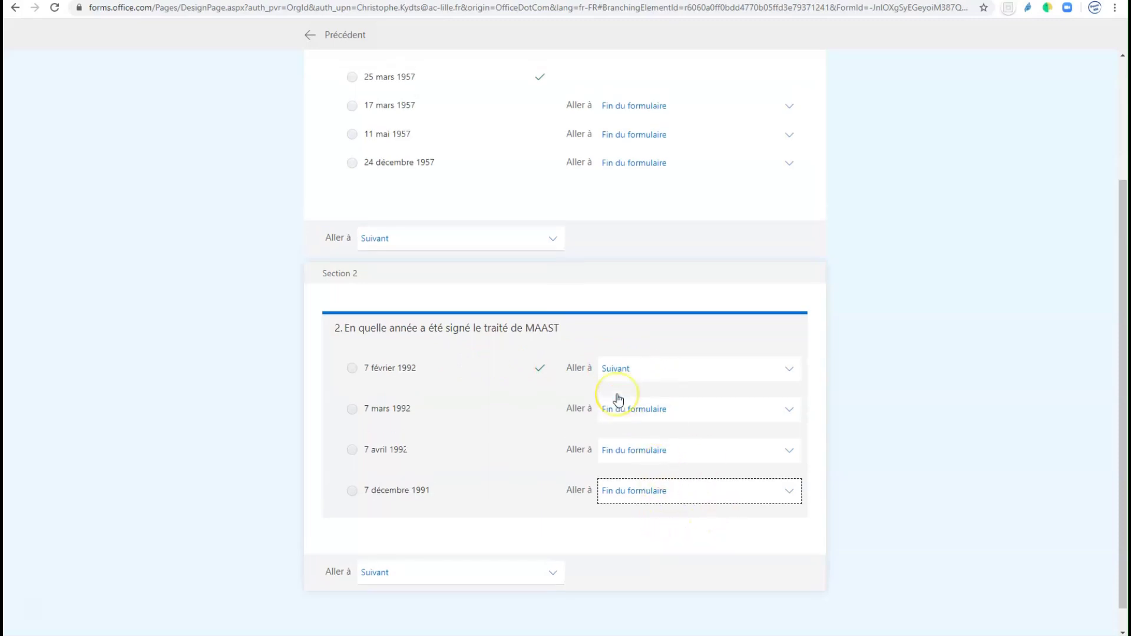
left_click(345, 36)
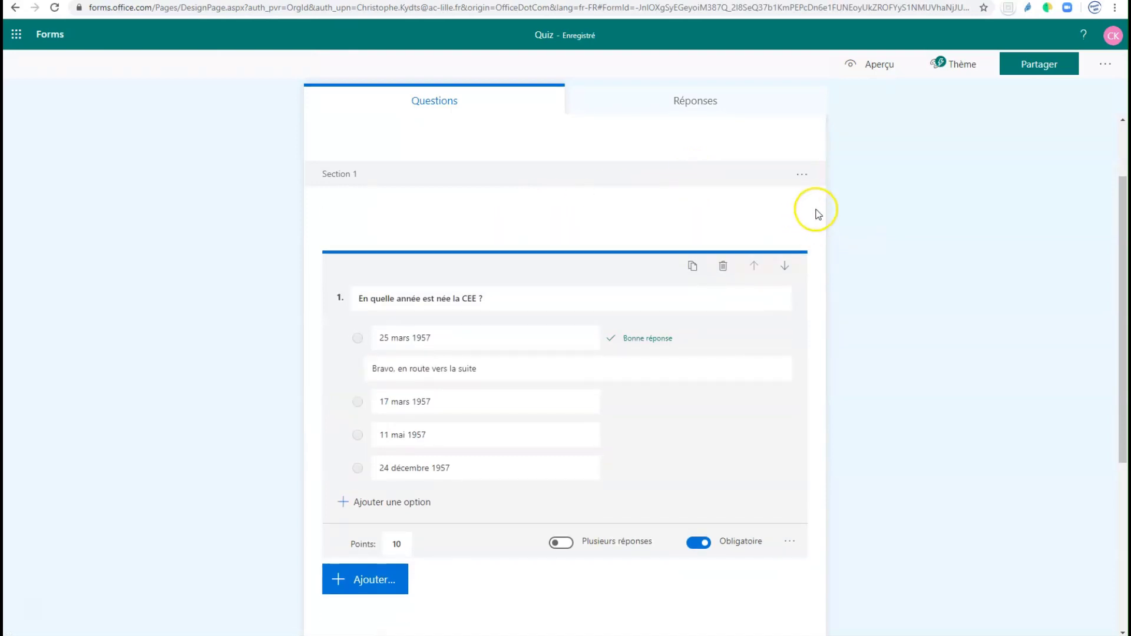
- Preview the quiz with the wrong answer "24 décembre 1957", submit it, check the results and return to the thank-you page
left_click(864, 71)
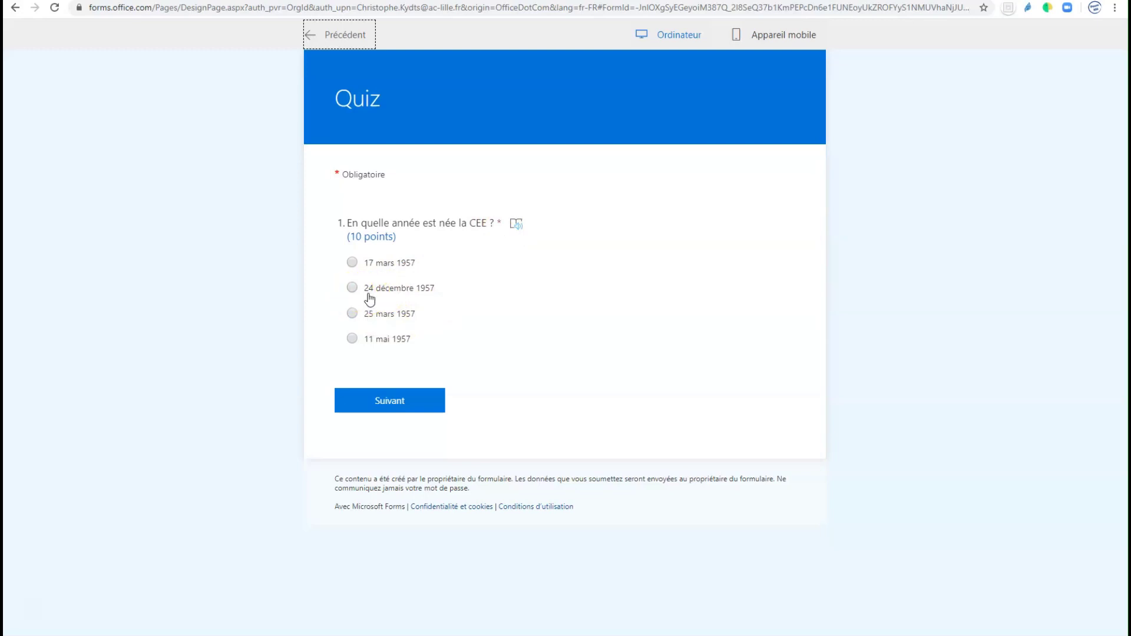
left_click(361, 289)
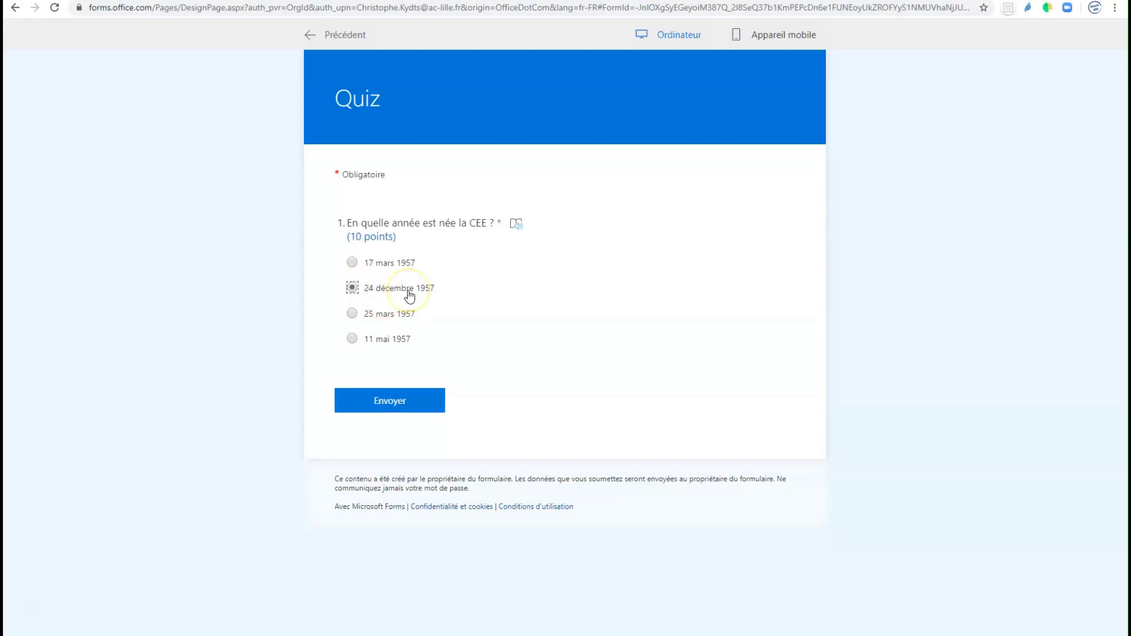
left_click(423, 403)
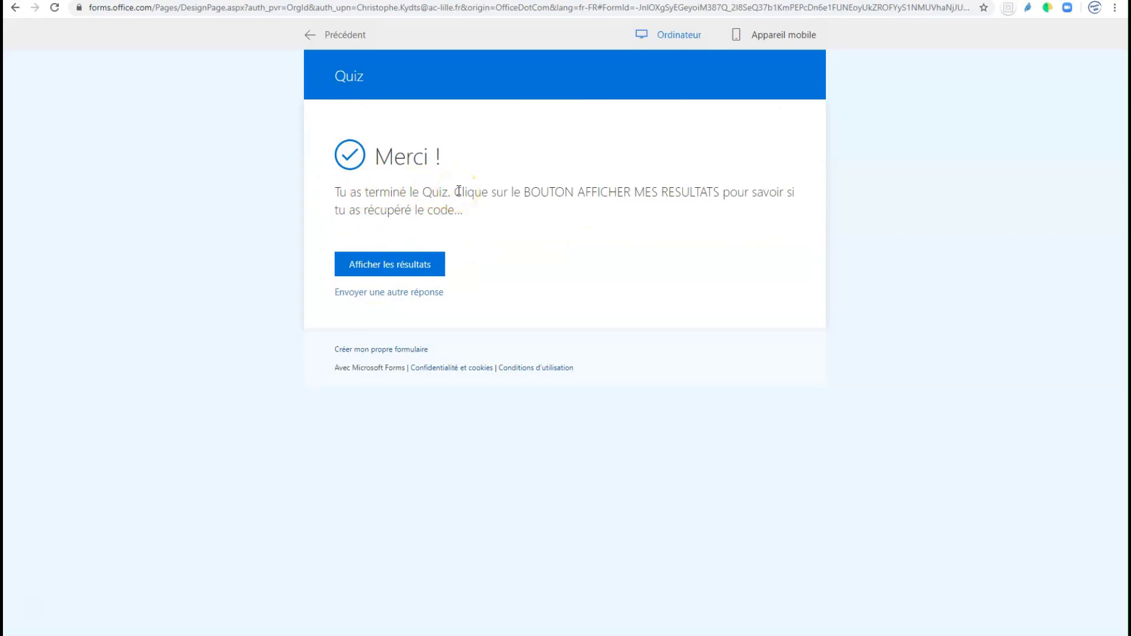
left_click(404, 267)
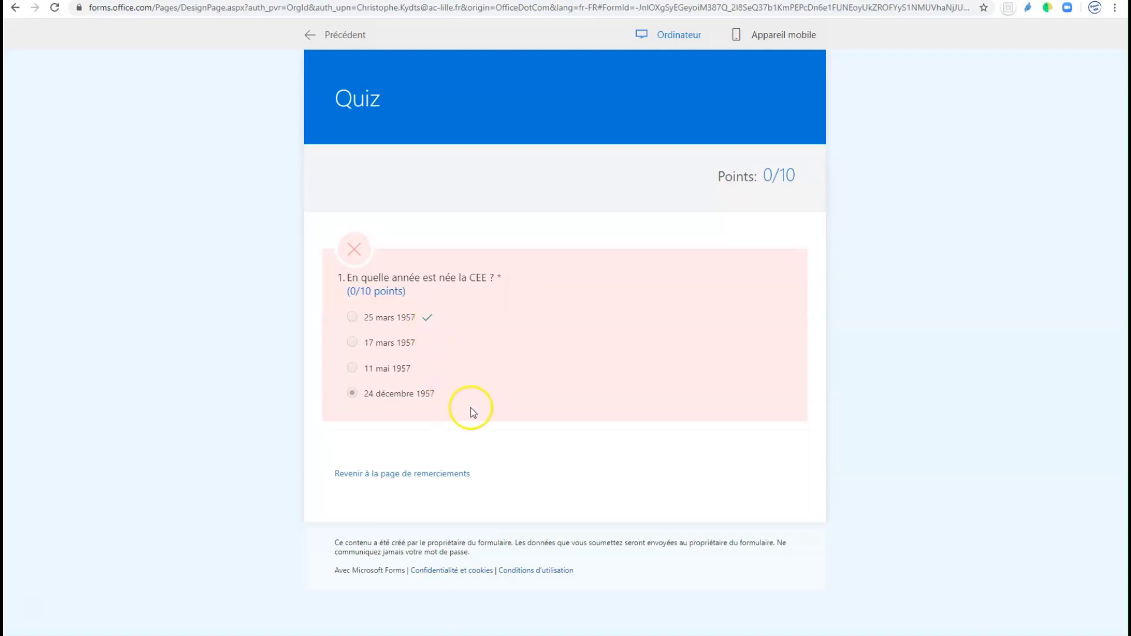
left_click(418, 474)
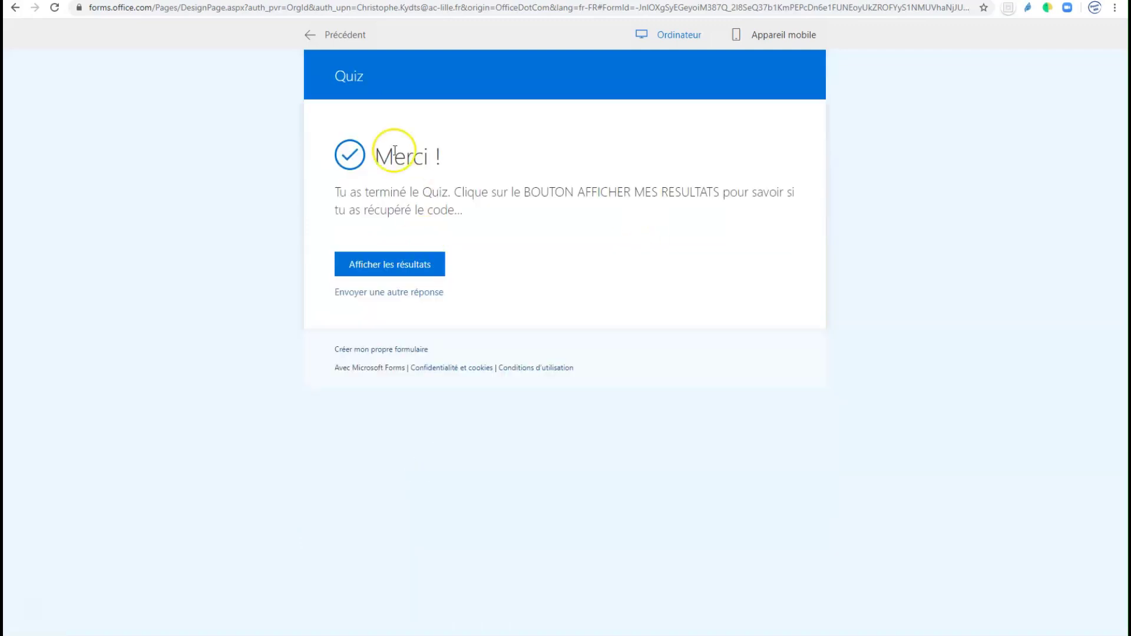
- Submit another preview response with the correct answers "25 mars 1957" and "7 février 1992"
left_click(405, 298)
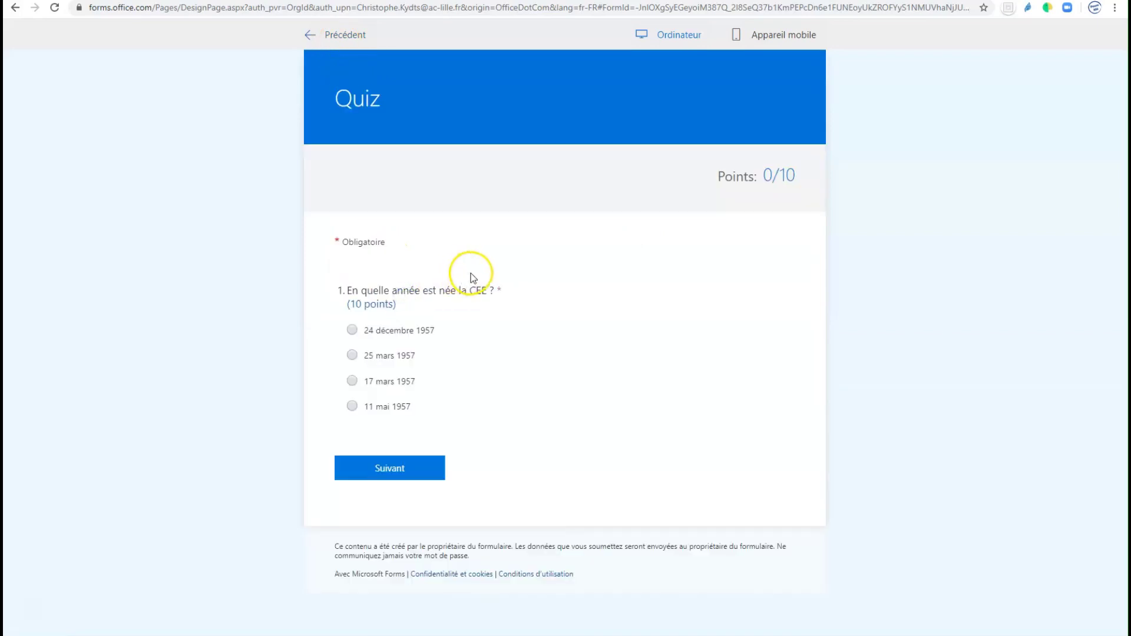
left_click(375, 357)
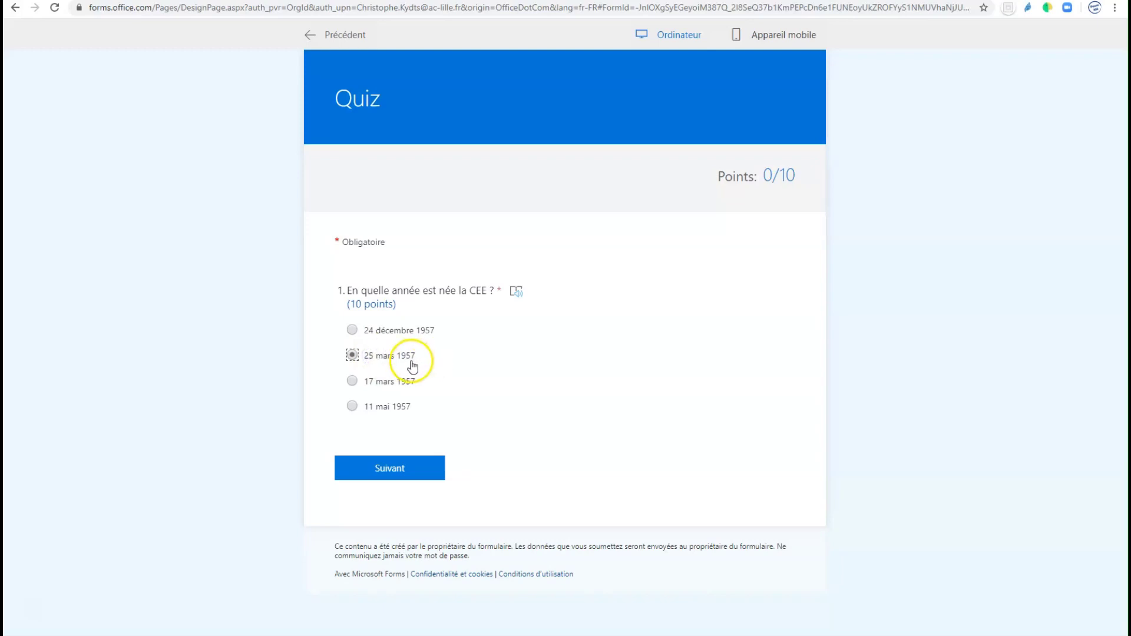
left_click(419, 478)
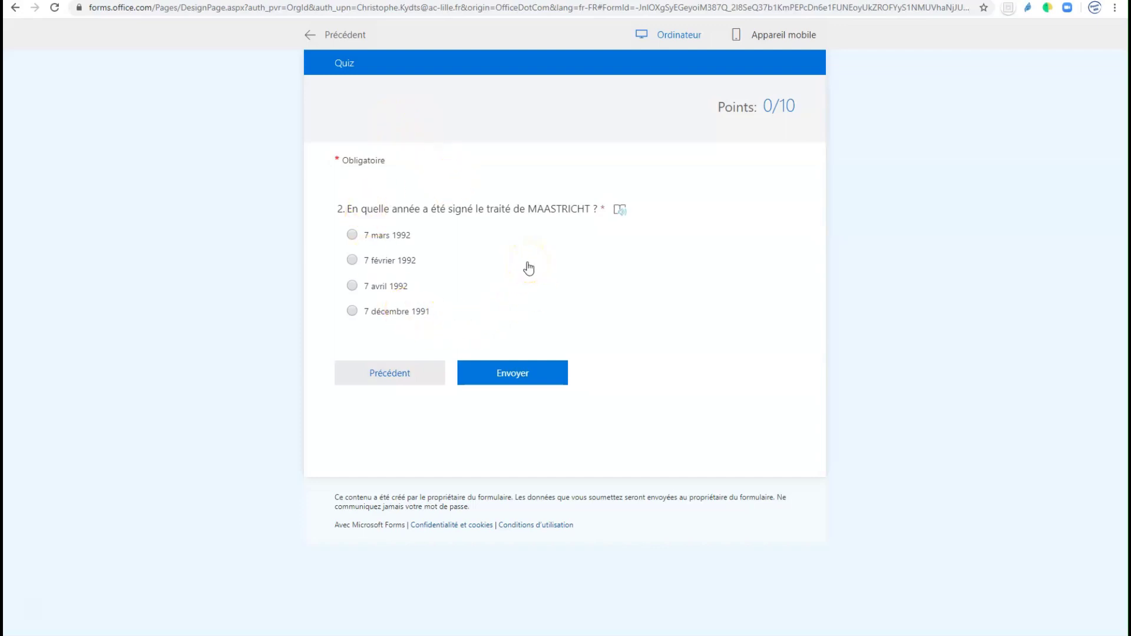
left_click(389, 261)
left_click(529, 380)
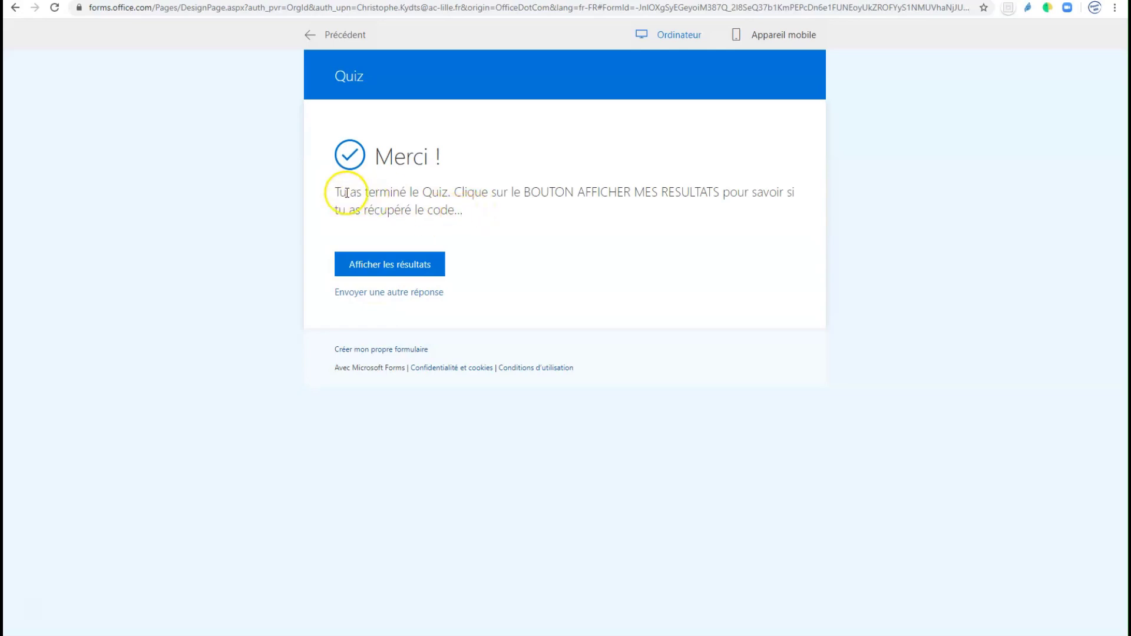
- Display the results of the correct response, examine the feedback messages under both answers and return to the thank-you page
left_click(428, 268)
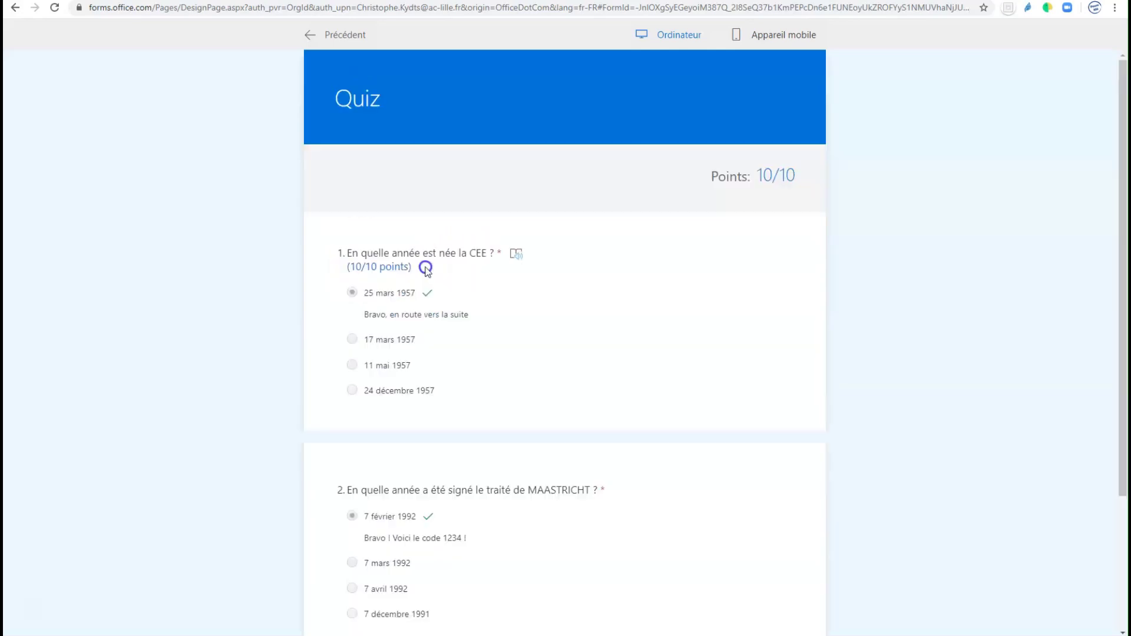
scroll(514, 270, "down", 1)
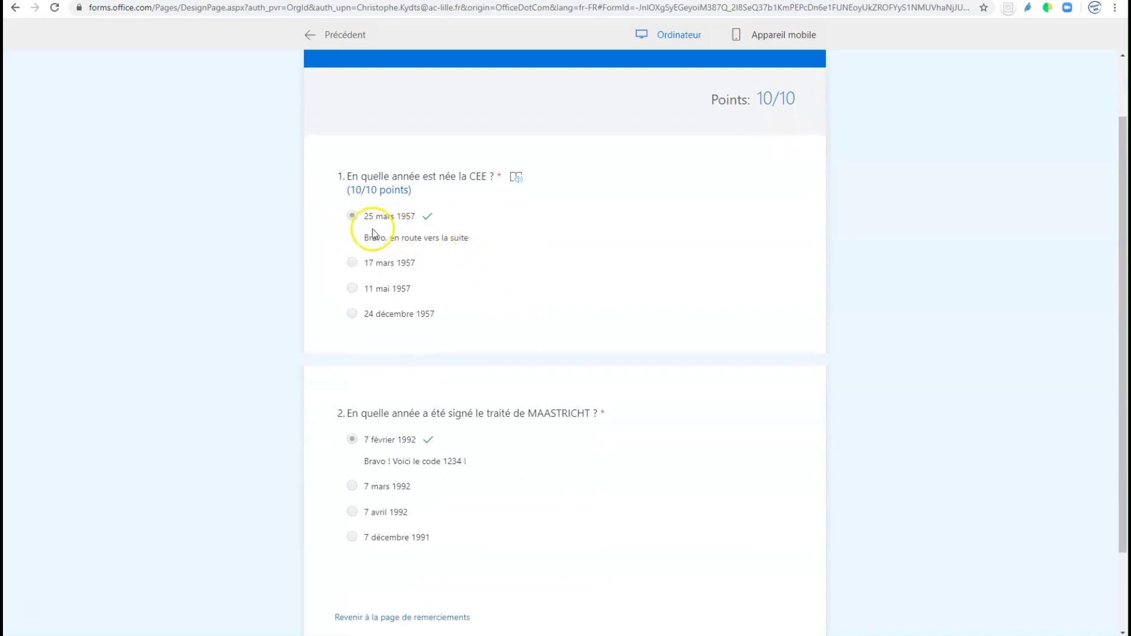
left_click_drag(363, 238, 449, 238)
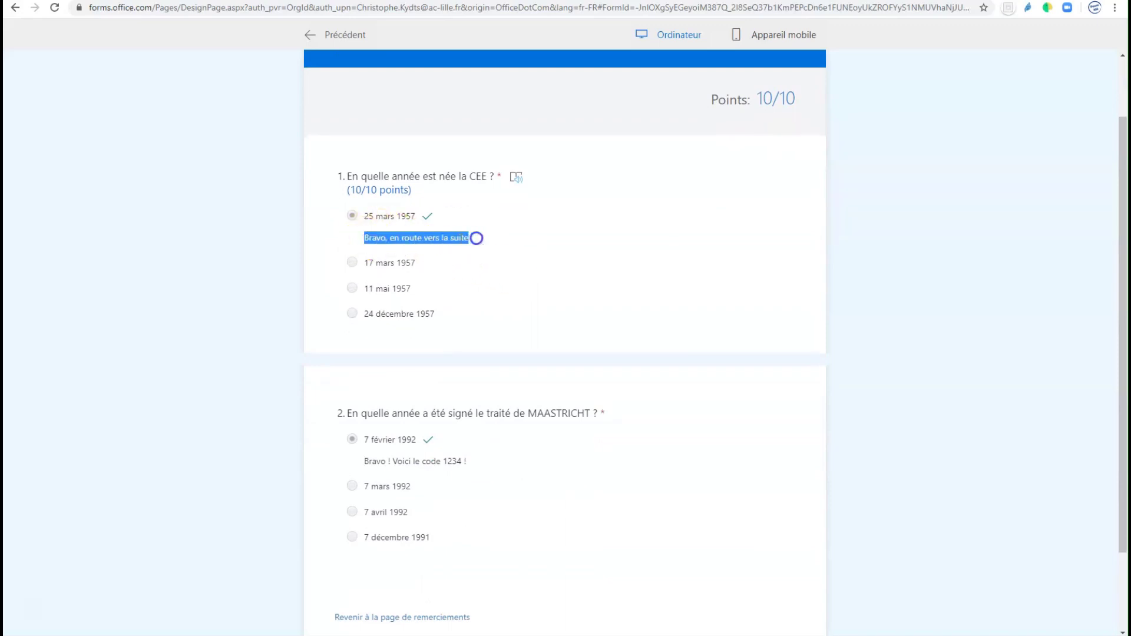
scroll(492, 245, "down", 2)
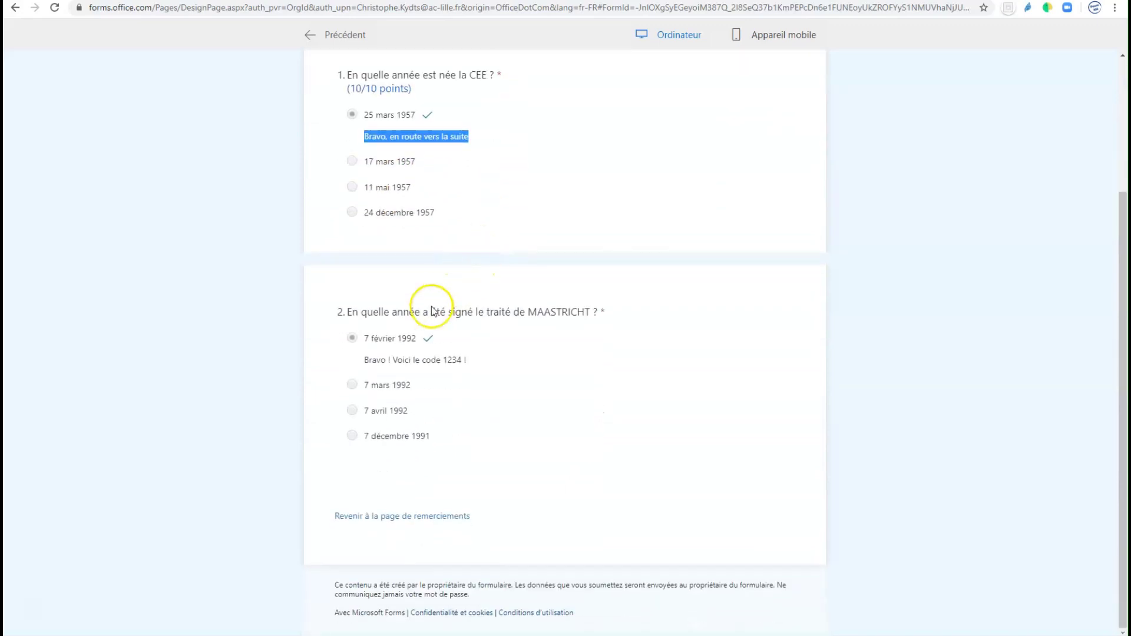
left_click_drag(361, 359, 476, 362)
left_click(476, 362)
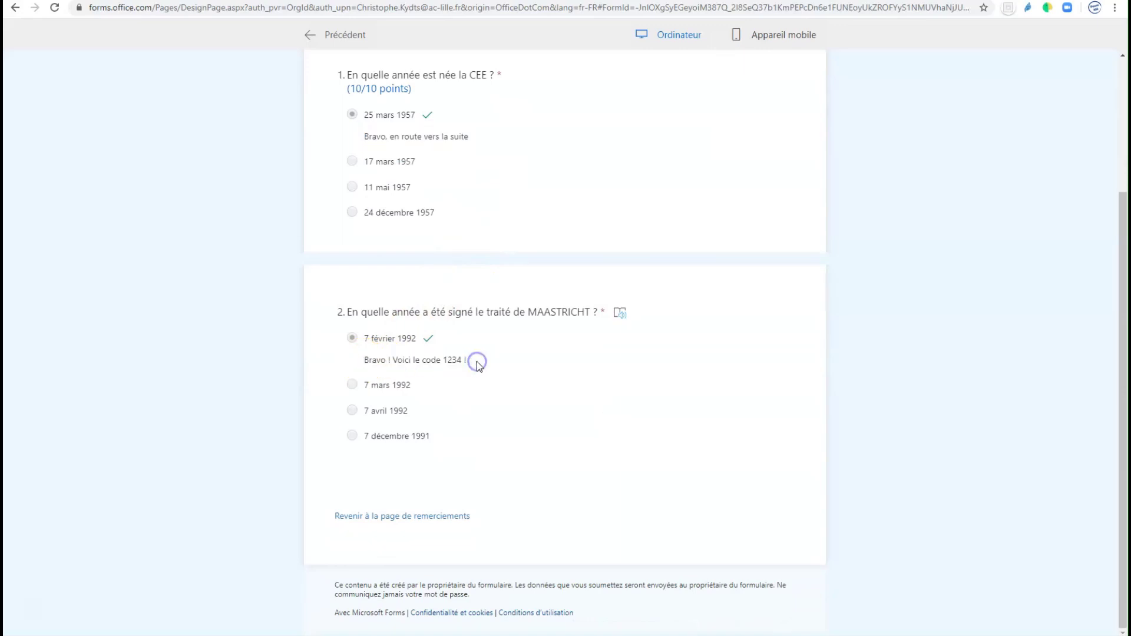
left_click(458, 517)
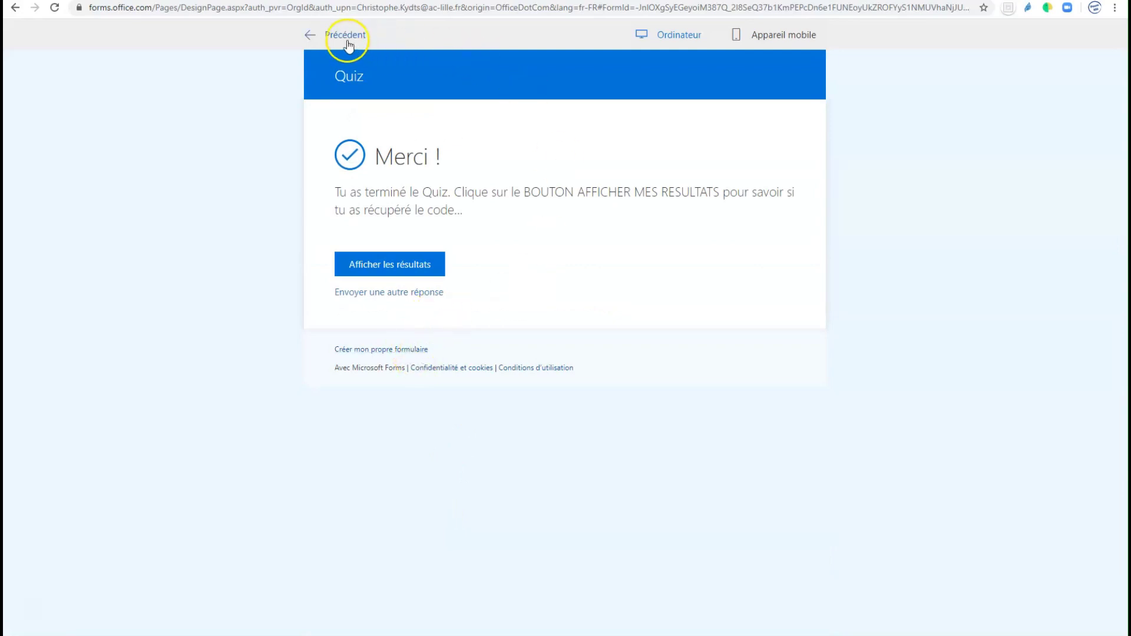
- Switch the preview to the mobile layout and submit another response with "25 mars 1957" and the wrong answer "7 avril 1992"
left_click(783, 35)
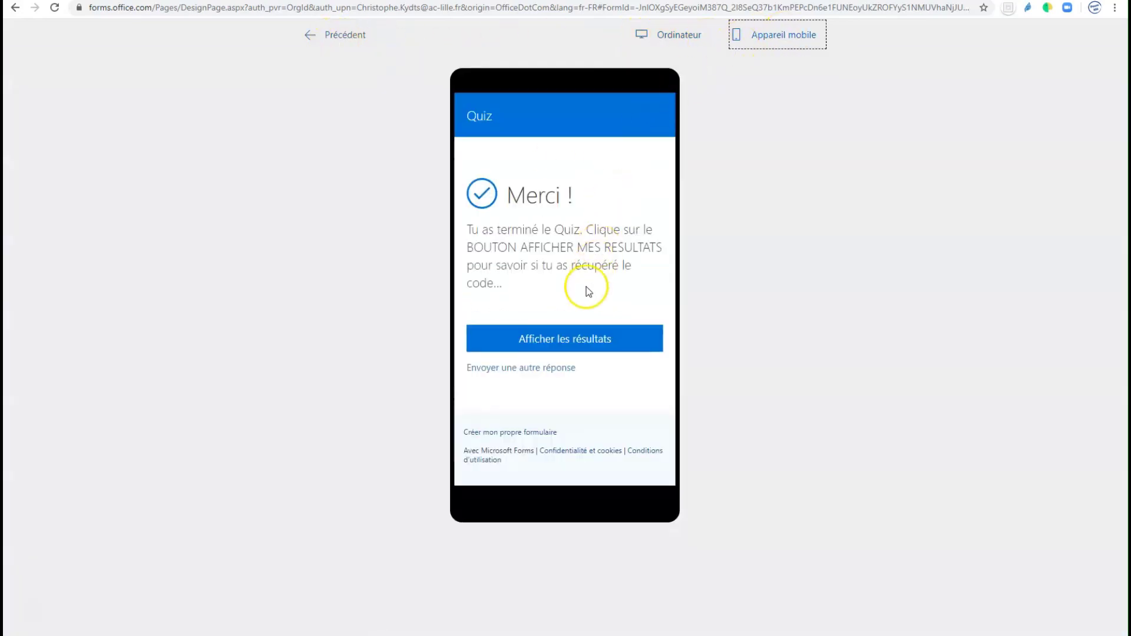
left_click(551, 368)
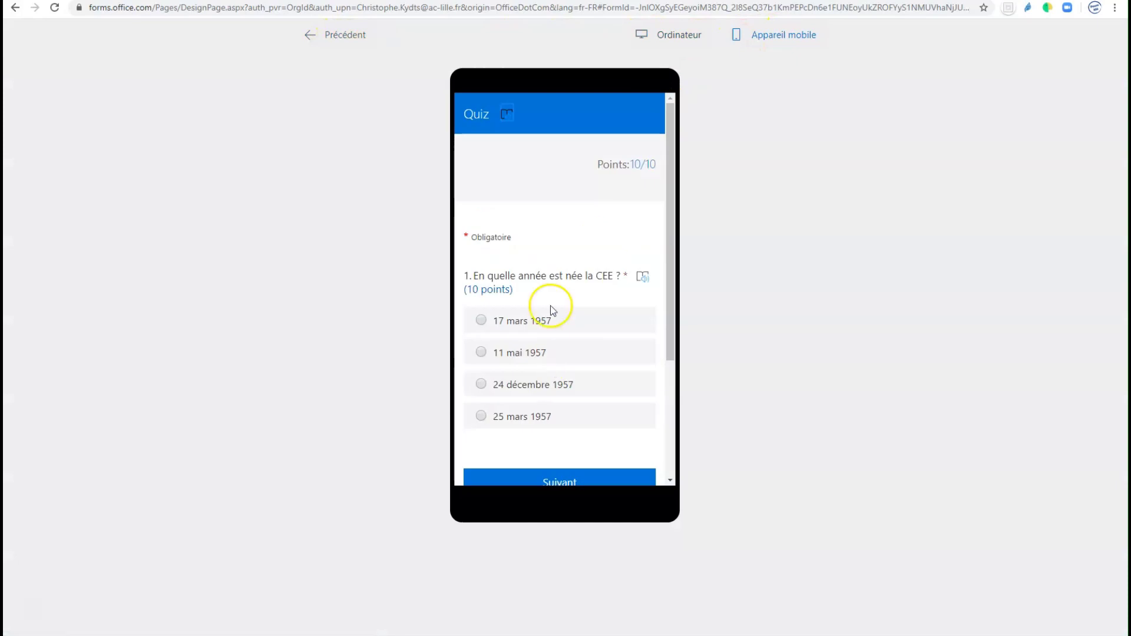
scroll(571, 253, "down", 2)
scroll(570, 253, "up", 2)
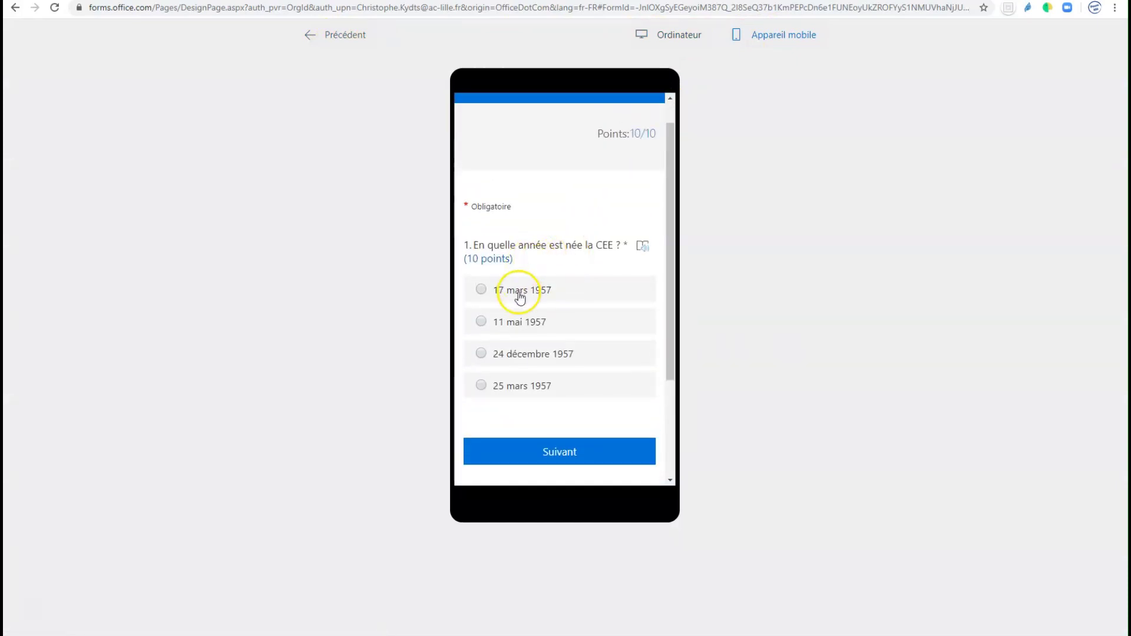
left_click(503, 386)
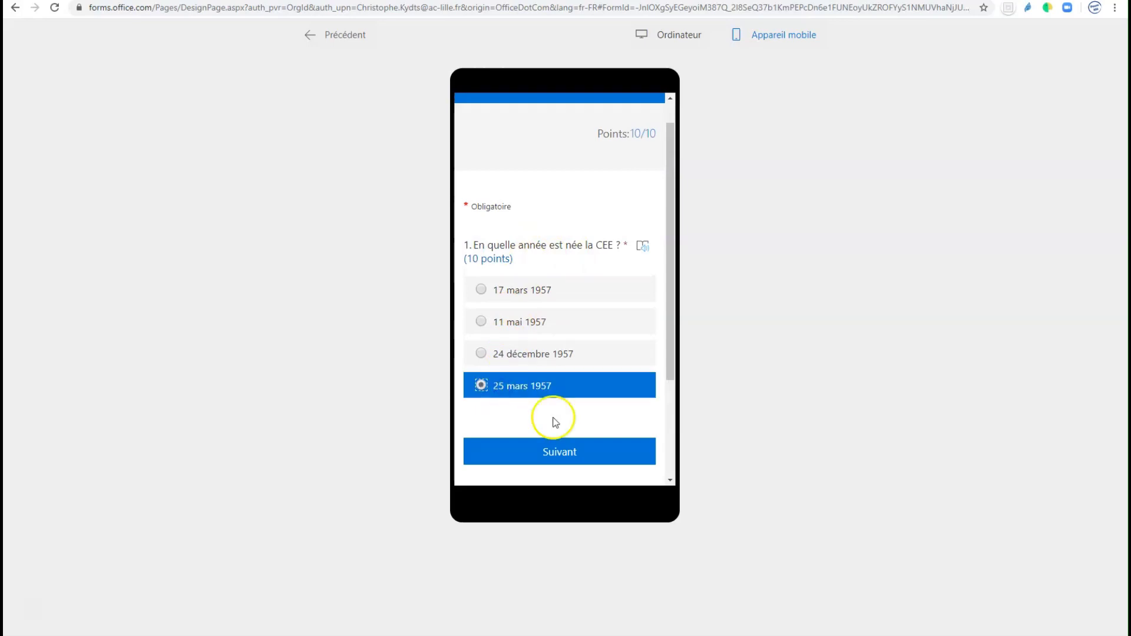
left_click(588, 455)
left_click(518, 290)
left_click(637, 454)
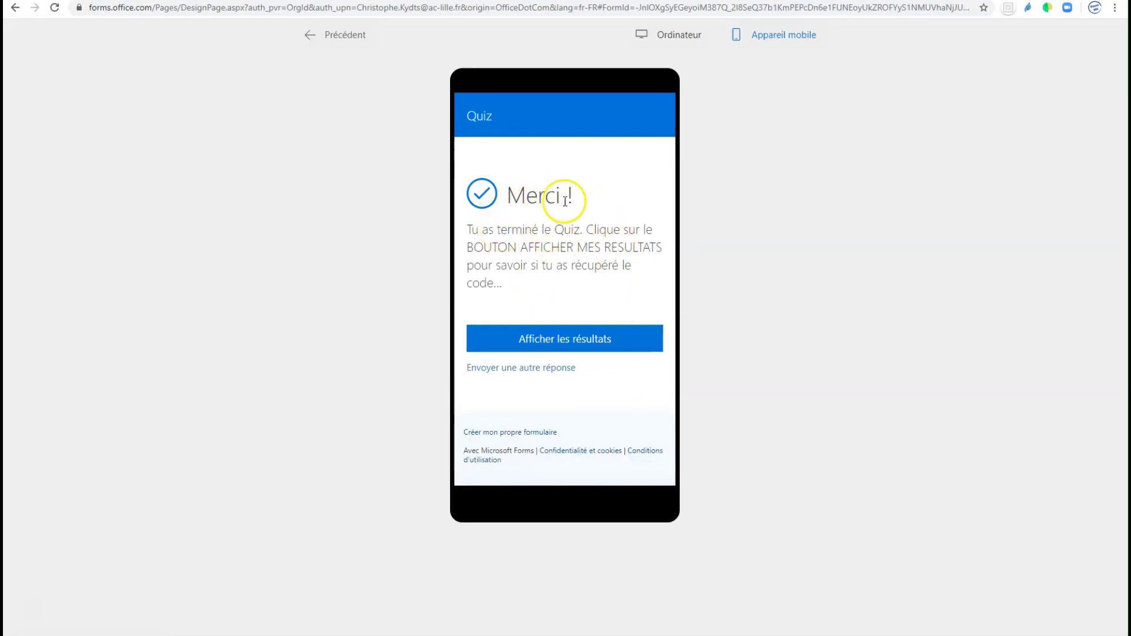
- Display the mobile response's results, examine the feedback for both questions and return to the thank-you page
left_click(576, 338)
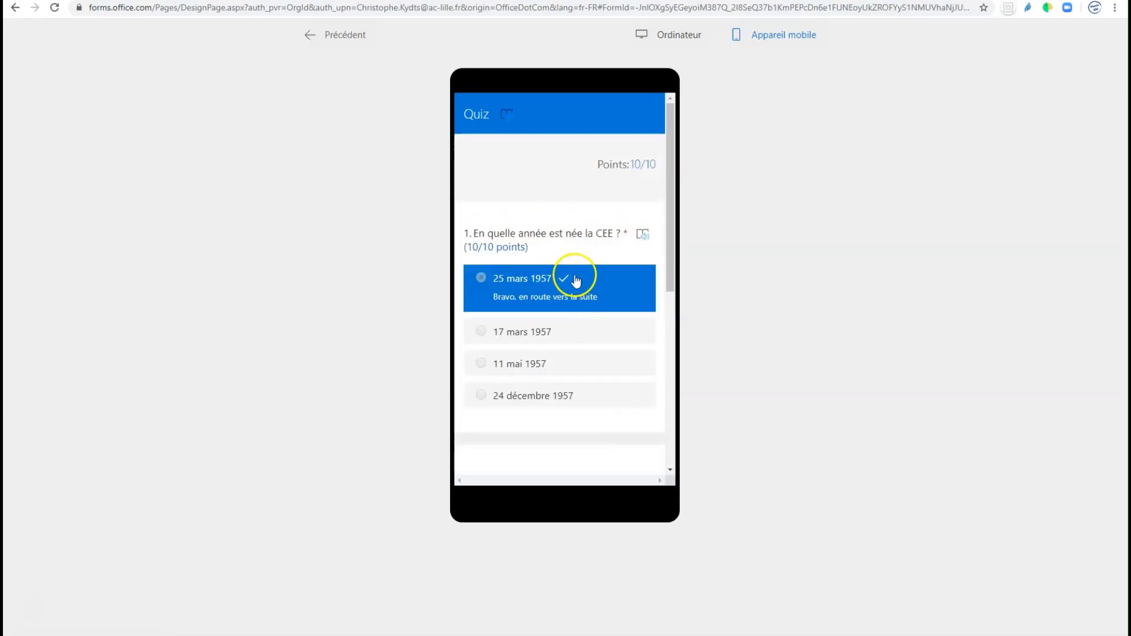
scroll(601, 307, "down", 4)
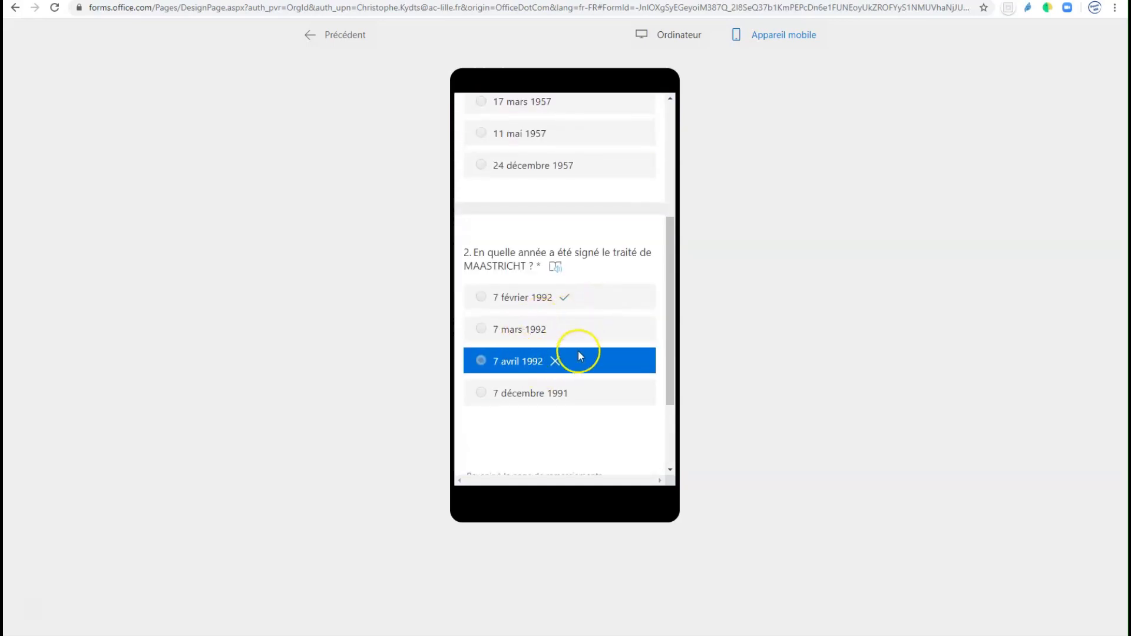
left_click(565, 300)
scroll(596, 362, "down", 3)
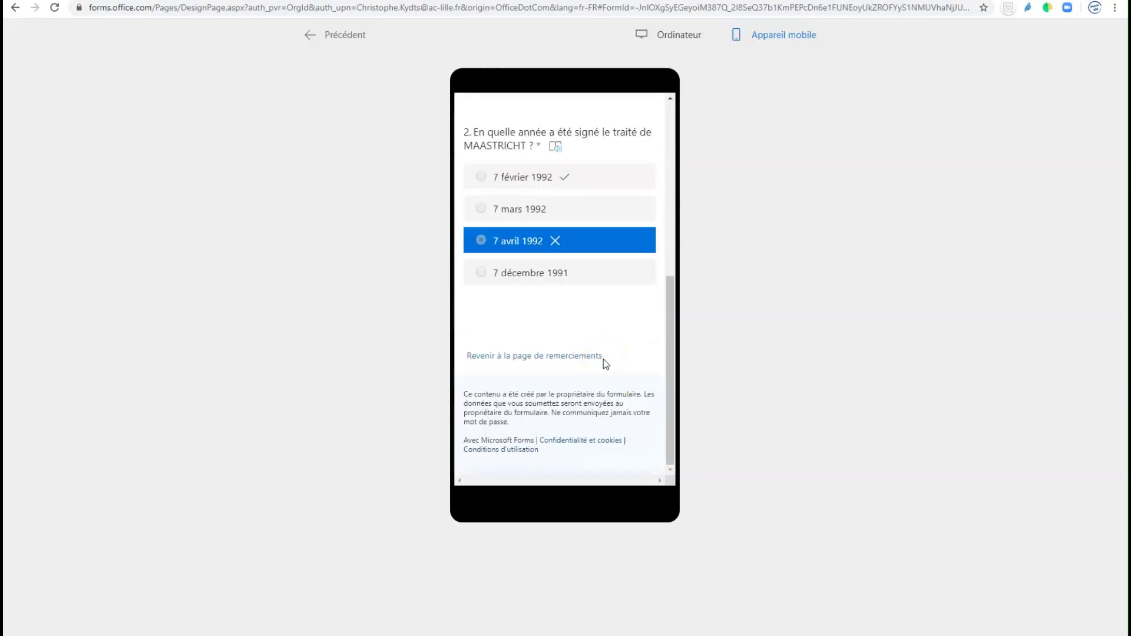
left_click(574, 357)
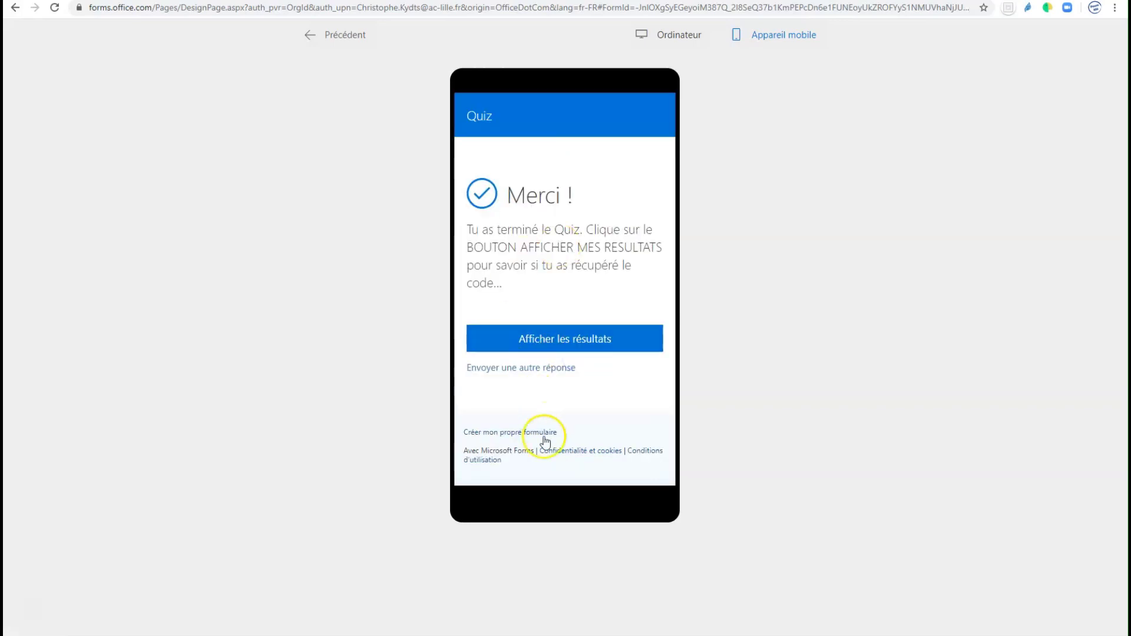
- Leave the preview and get the quiz's embed code for a web page or Sway from the sharing options
left_click(340, 36)
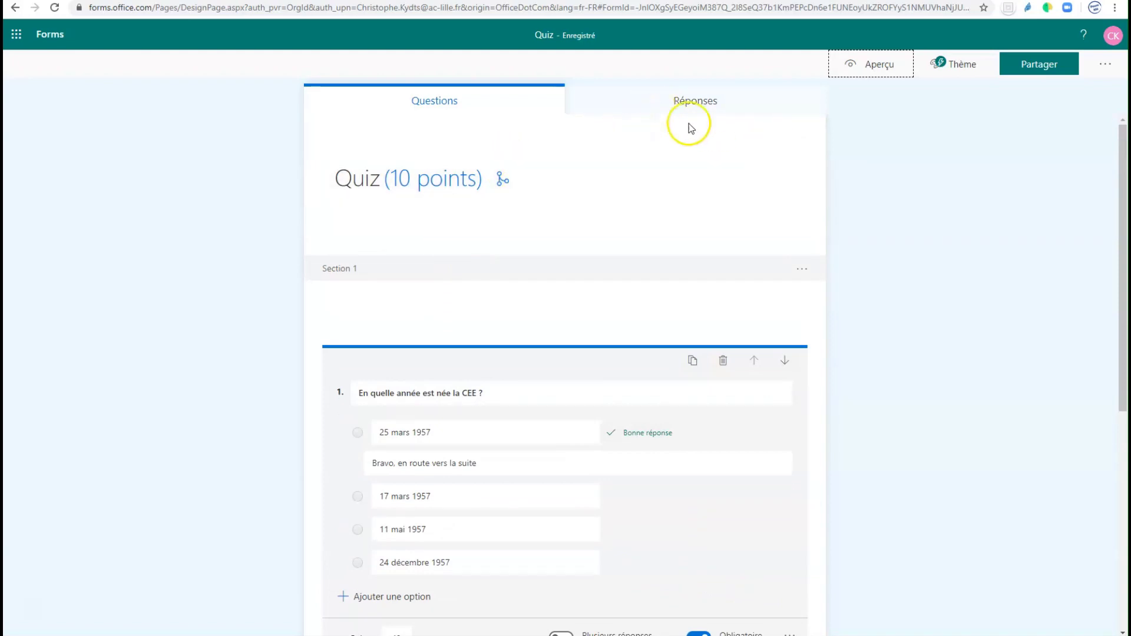
left_click(1036, 65)
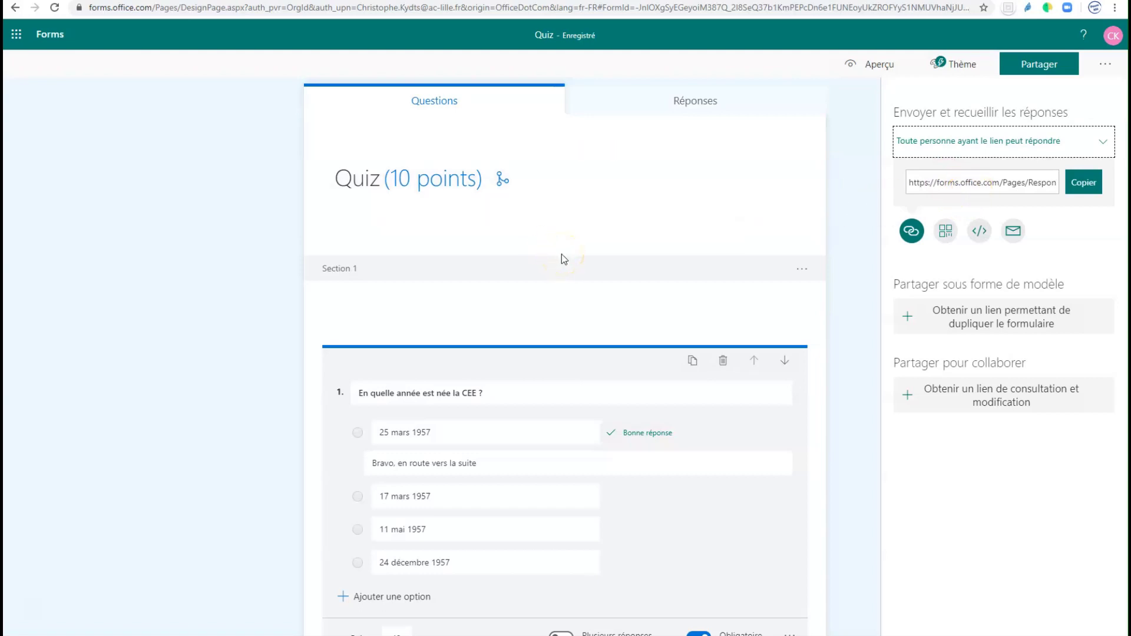
left_click(981, 234)
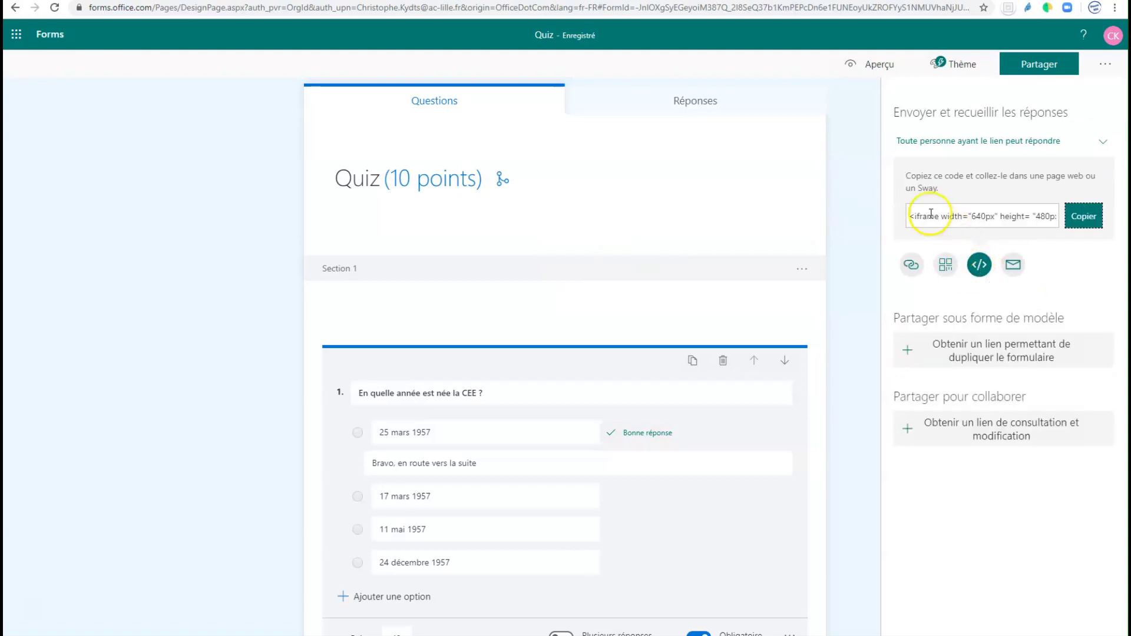
- Copy the quiz's iframe embed code, switch to Genially and insert the code as external content on the TEST page
left_click_drag(911, 217, 1080, 221)
left_click(1081, 221)
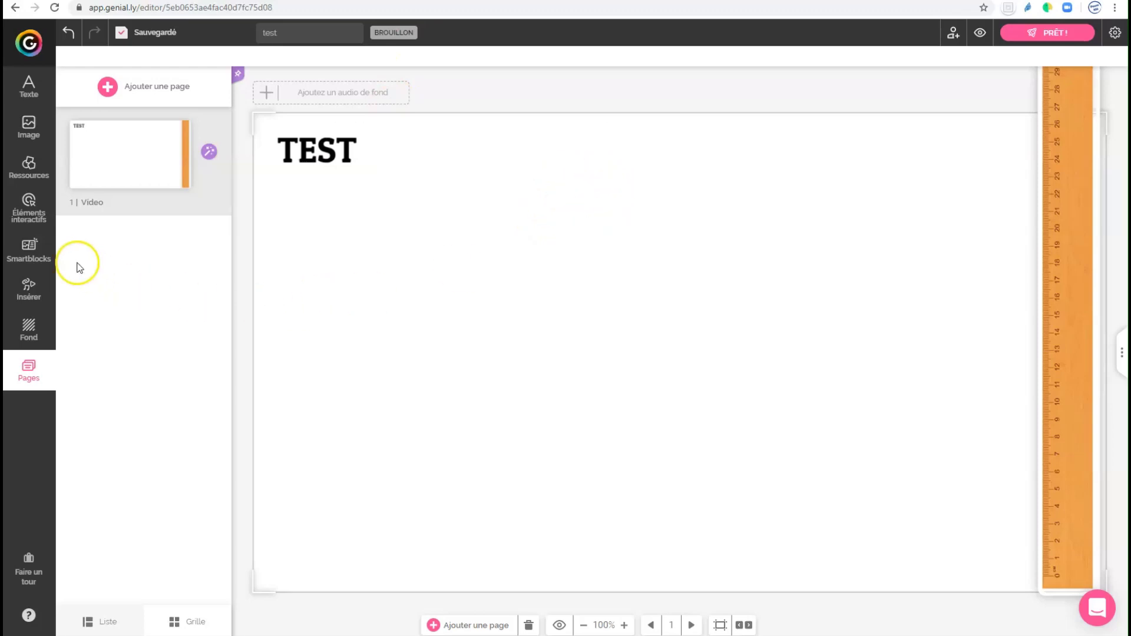
left_click(29, 287)
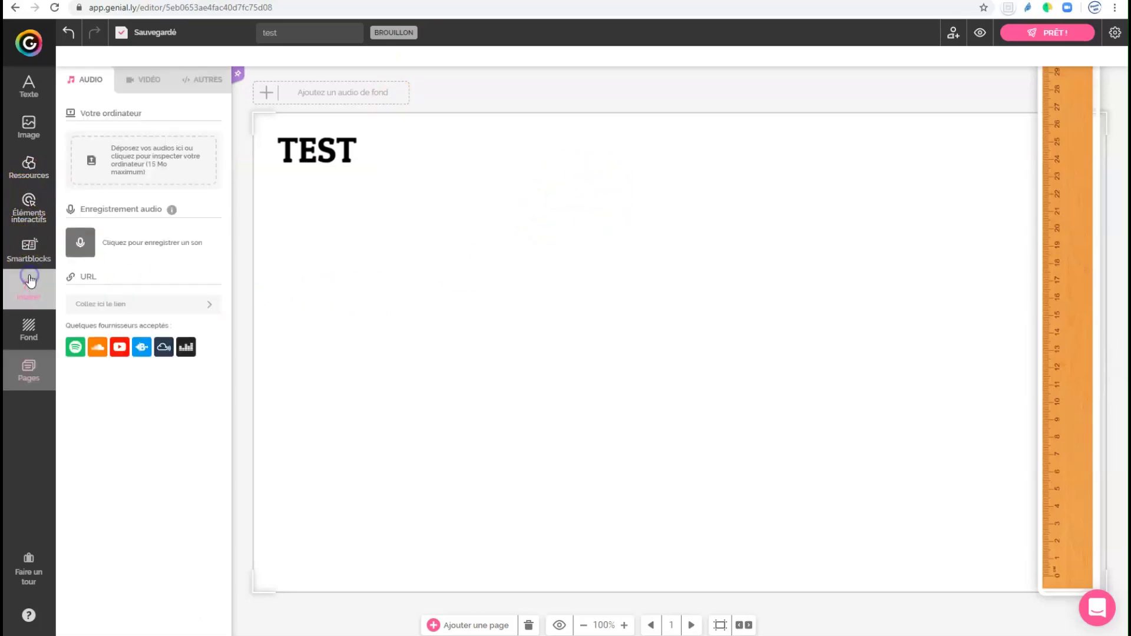
left_click(204, 84)
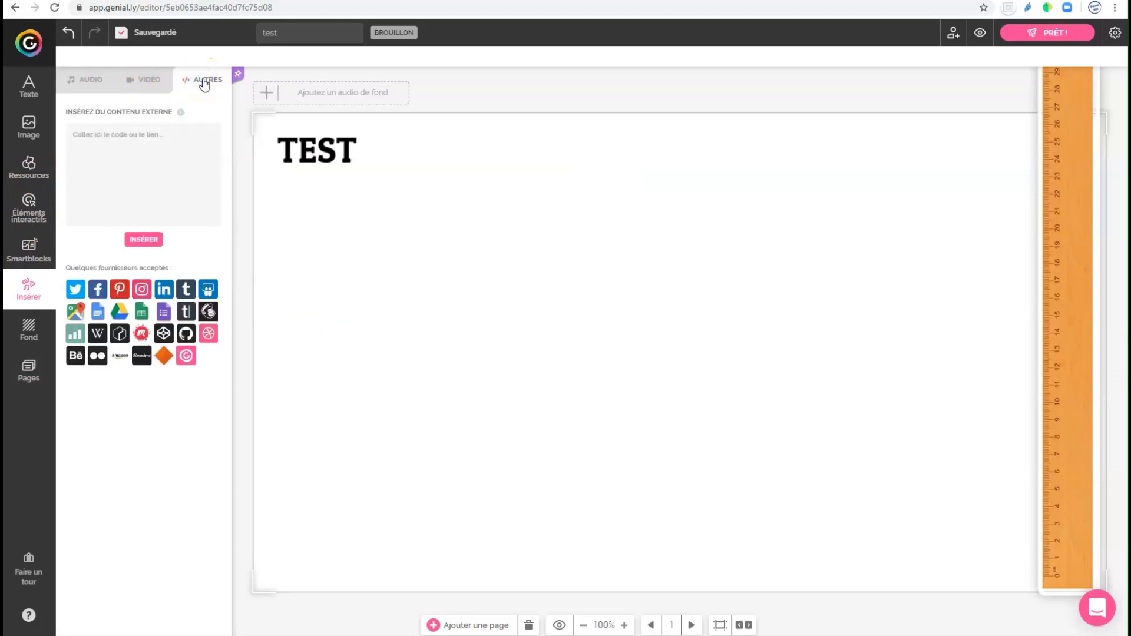
left_click(135, 135)
right_click(136, 135)
left_click(200, 245)
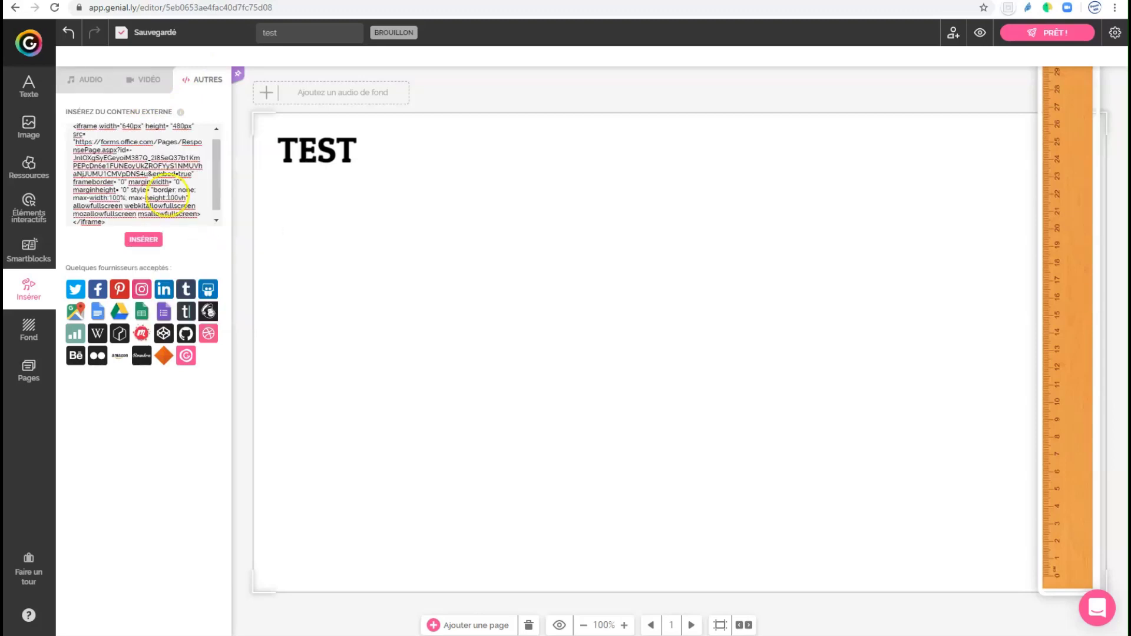
left_click(158, 241)
- Enlarge the embedded form to nearly the full page height and widen it up to the ruler image
left_click(583, 347)
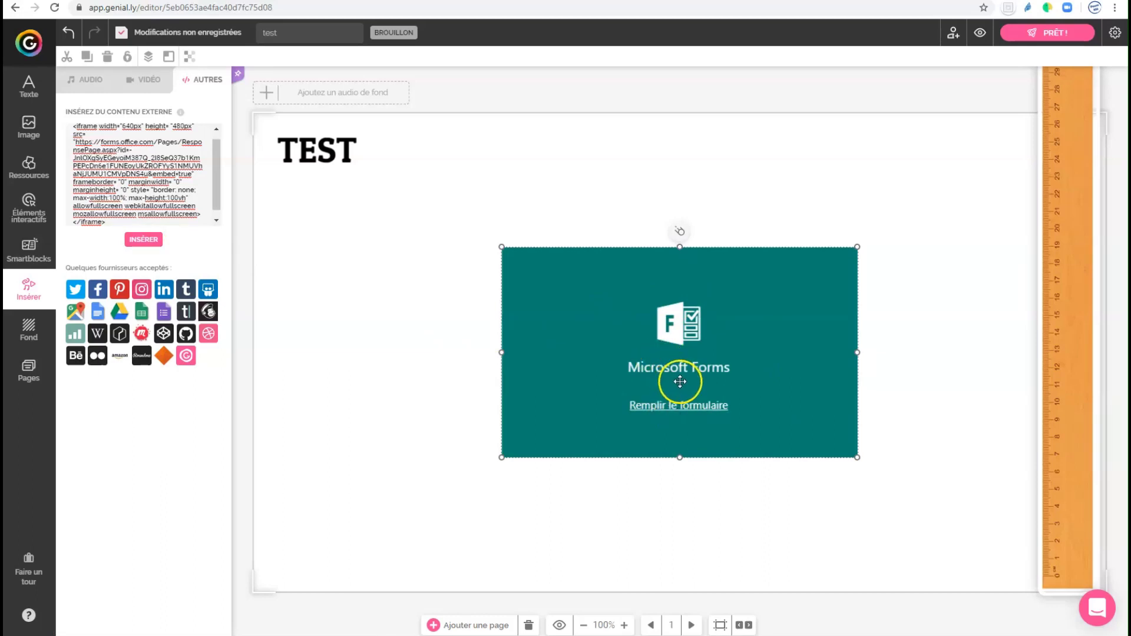
left_click_drag(680, 246, 681, 121)
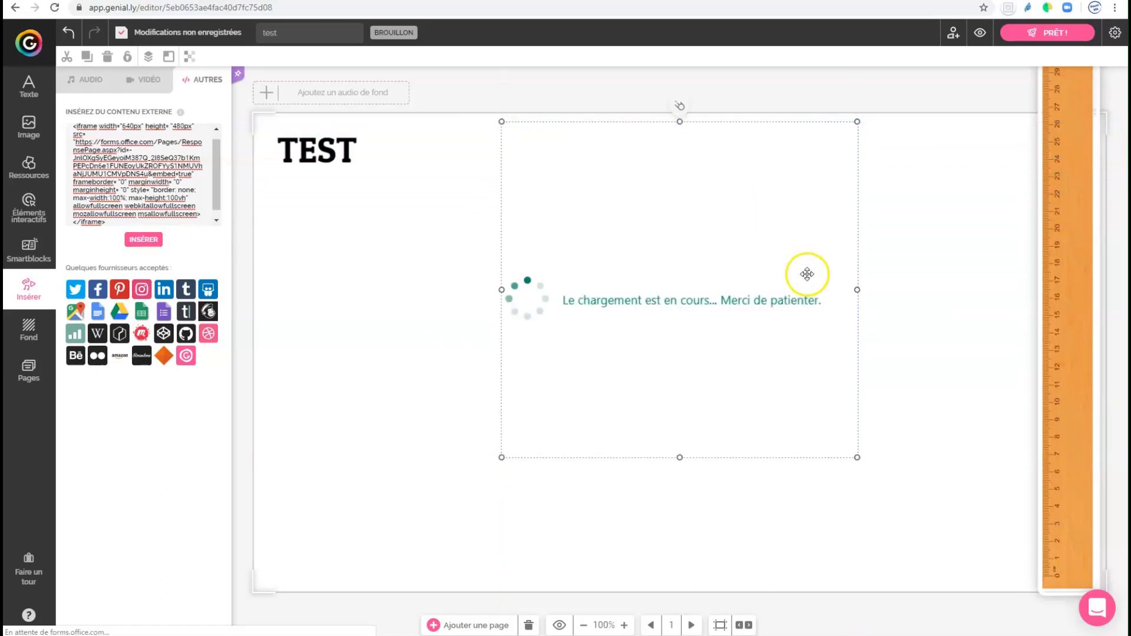
left_click_drag(865, 290, 1033, 290)
left_click_drag(768, 457, 765, 586)
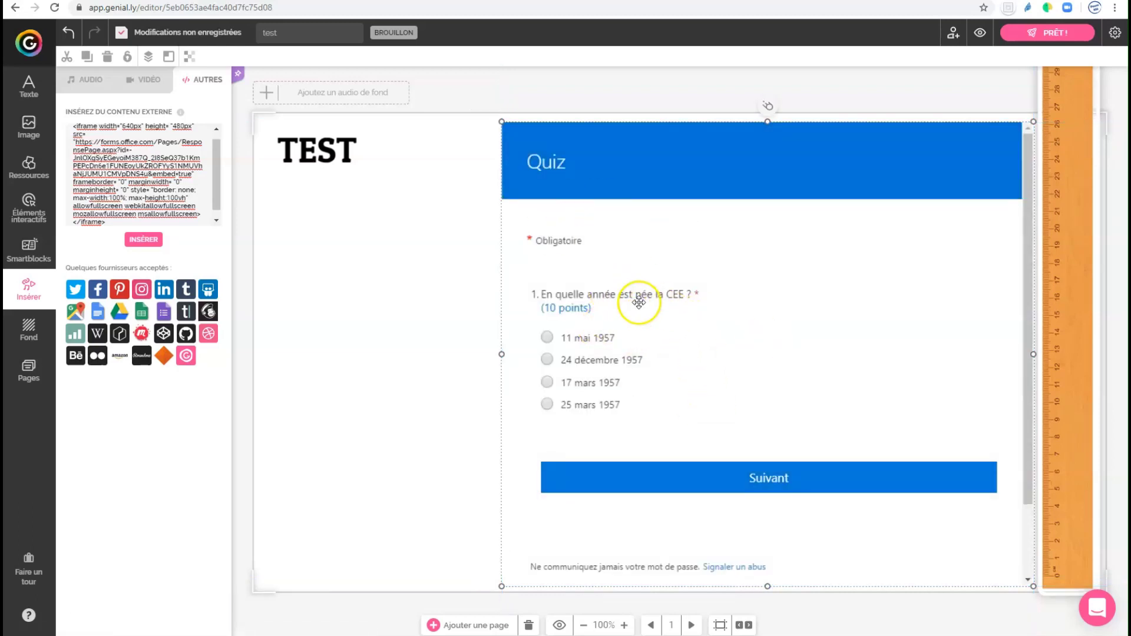
- Preview the Genially page and submit the embedded quiz with "25 mars 1957" and the wrong answer "7 avril 1992"
left_click(981, 35)
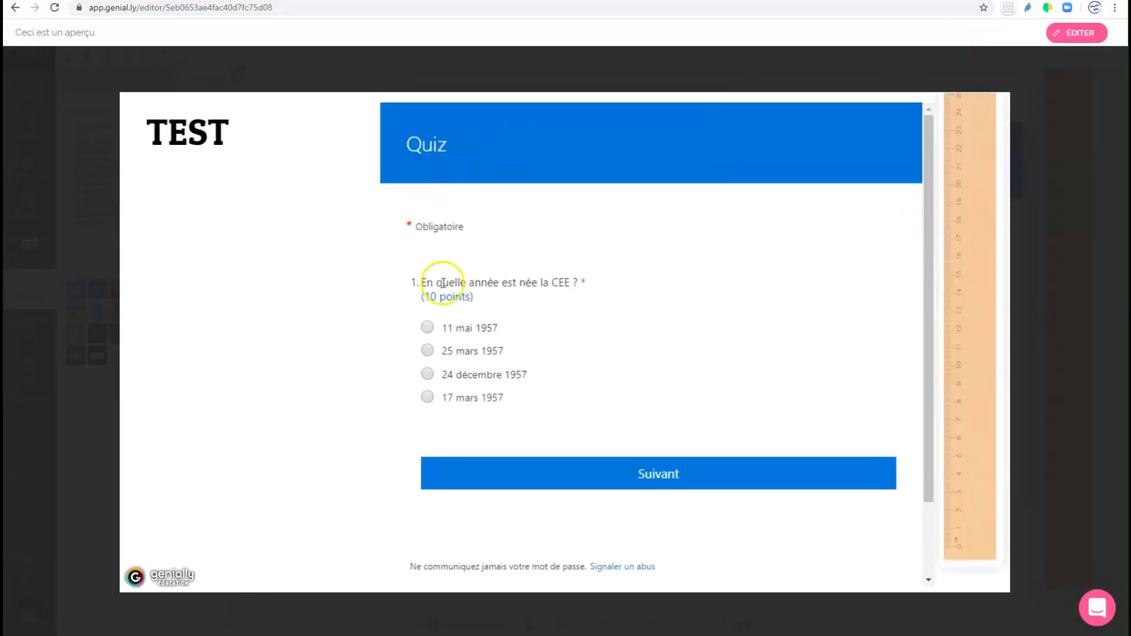
left_click(457, 352)
left_click(655, 467)
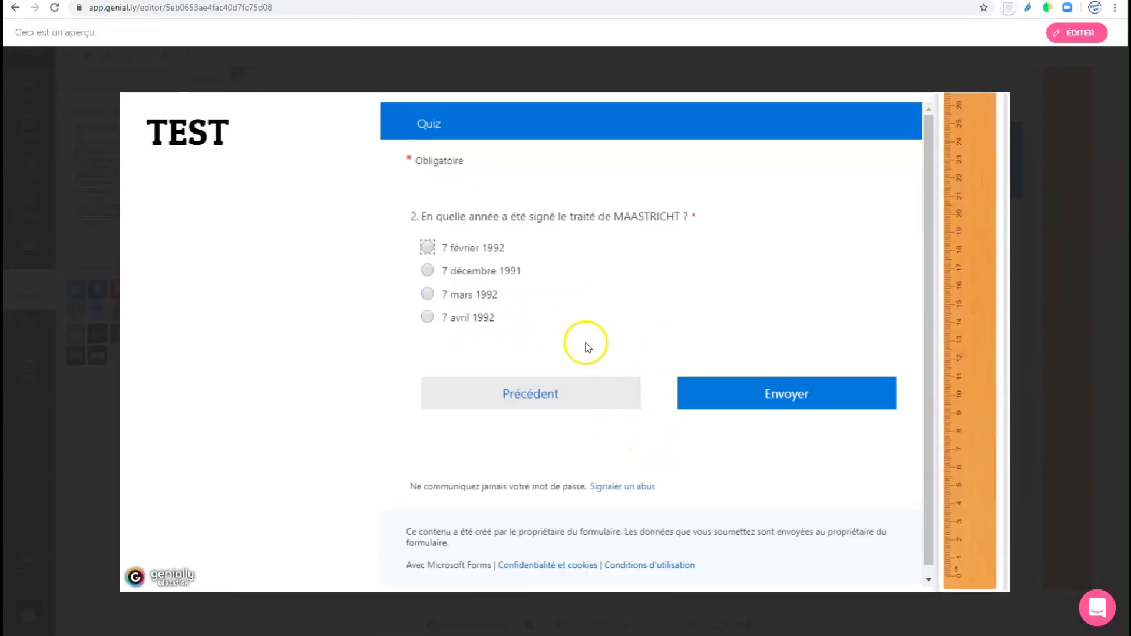
left_click(466, 318)
left_click(786, 395)
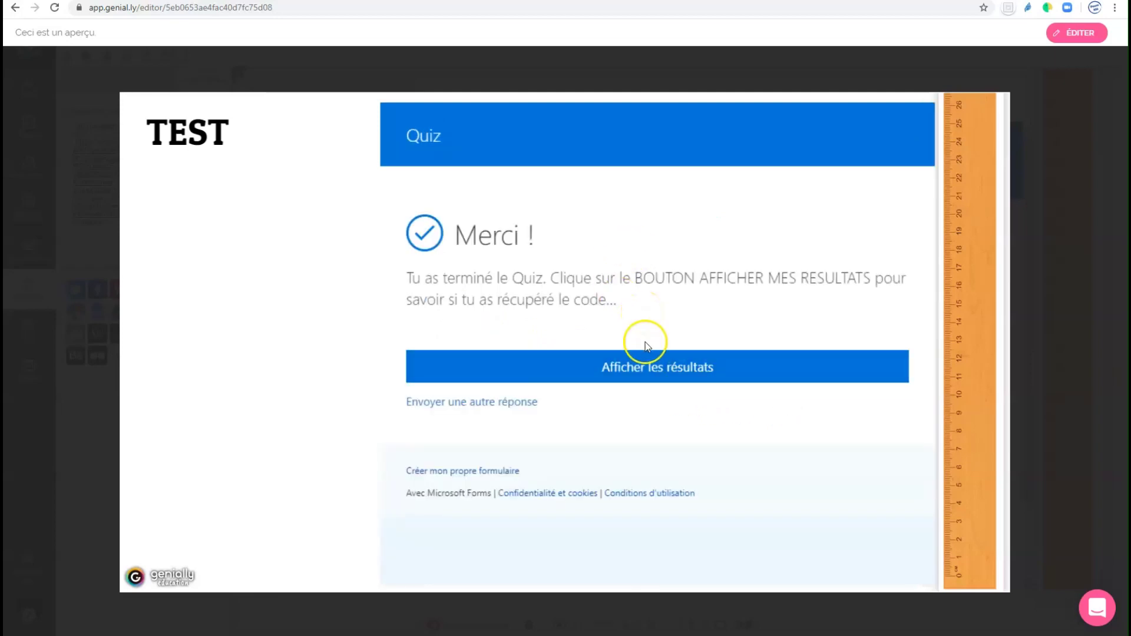
- Display the embedded quiz's results, examine the feedback for both questions and return to the thank-you page
left_click(650, 372)
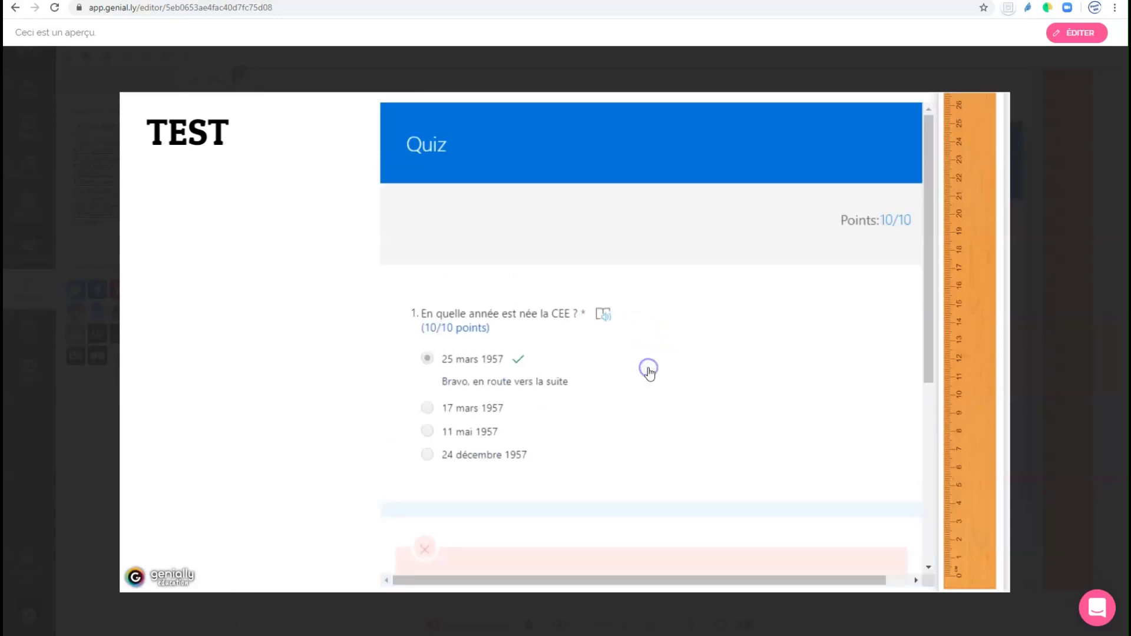
scroll(588, 360, "down", 3)
scroll(554, 348, "down", 2)
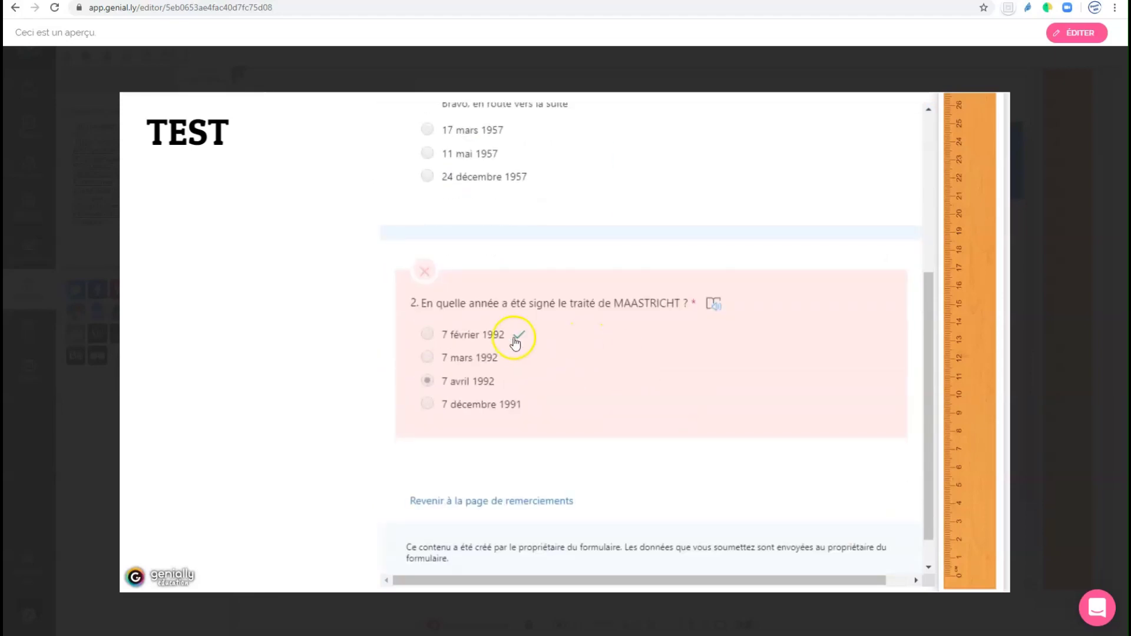
scroll(590, 389, "down", 1)
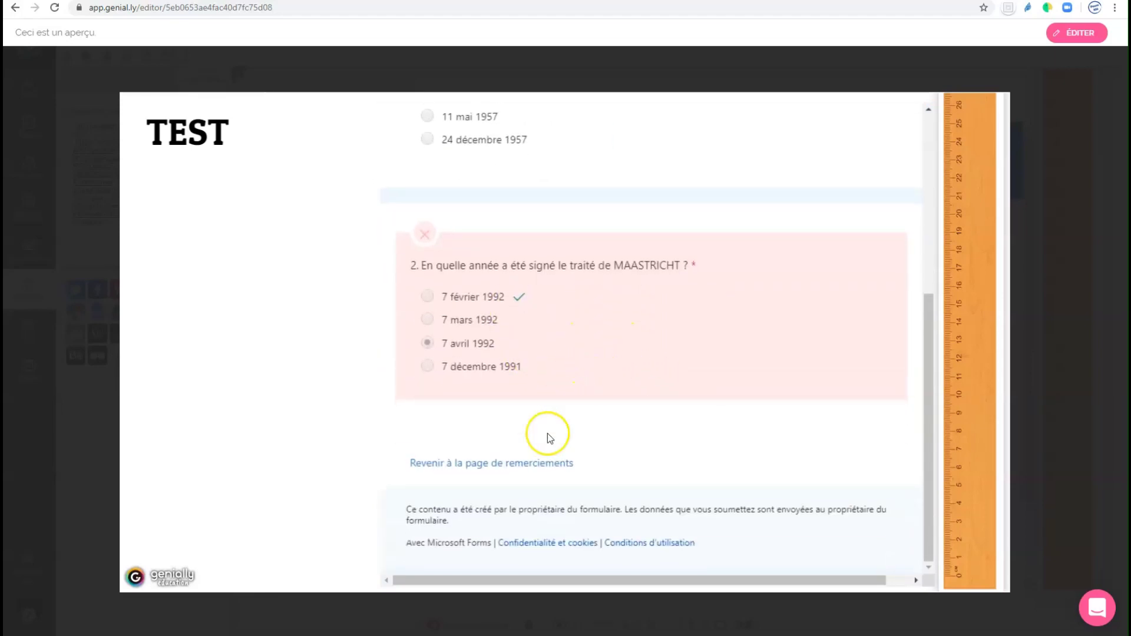
left_click(541, 465)
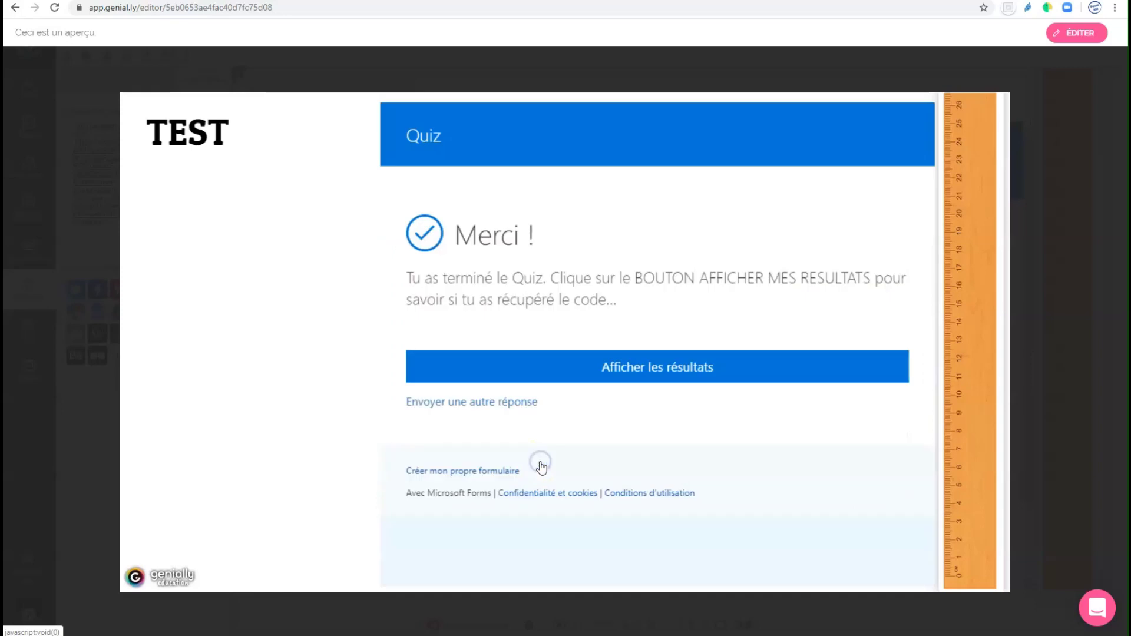
- Submit another response in the embedded quiz with the correct answers "25 mars 1957" and "7 février 1992"
left_click(508, 405)
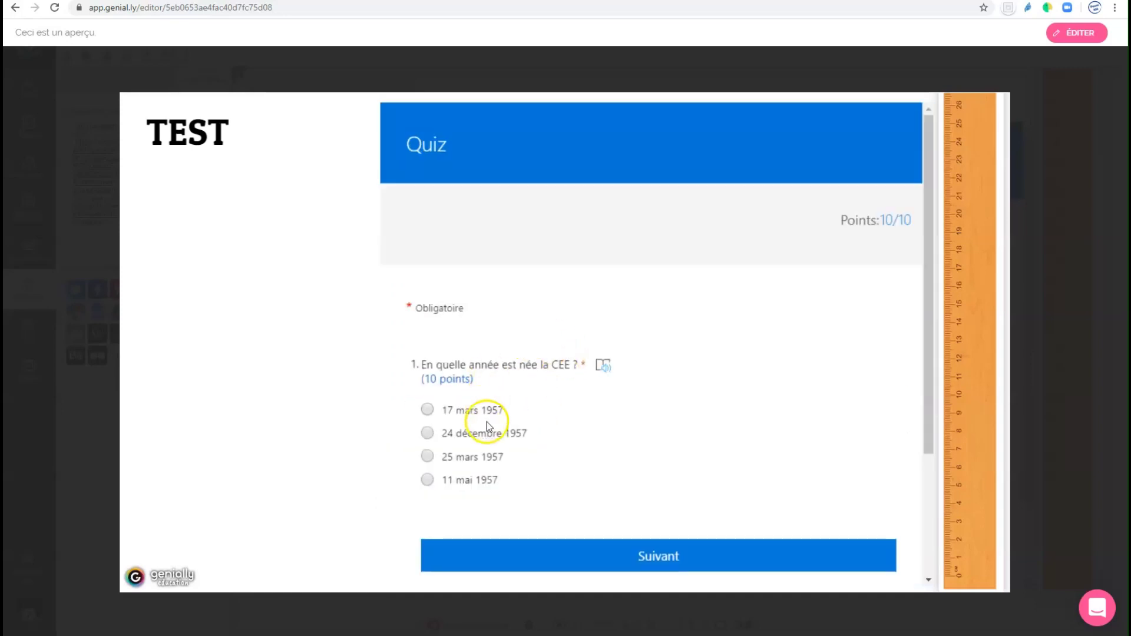
left_click(495, 455)
left_click(620, 552)
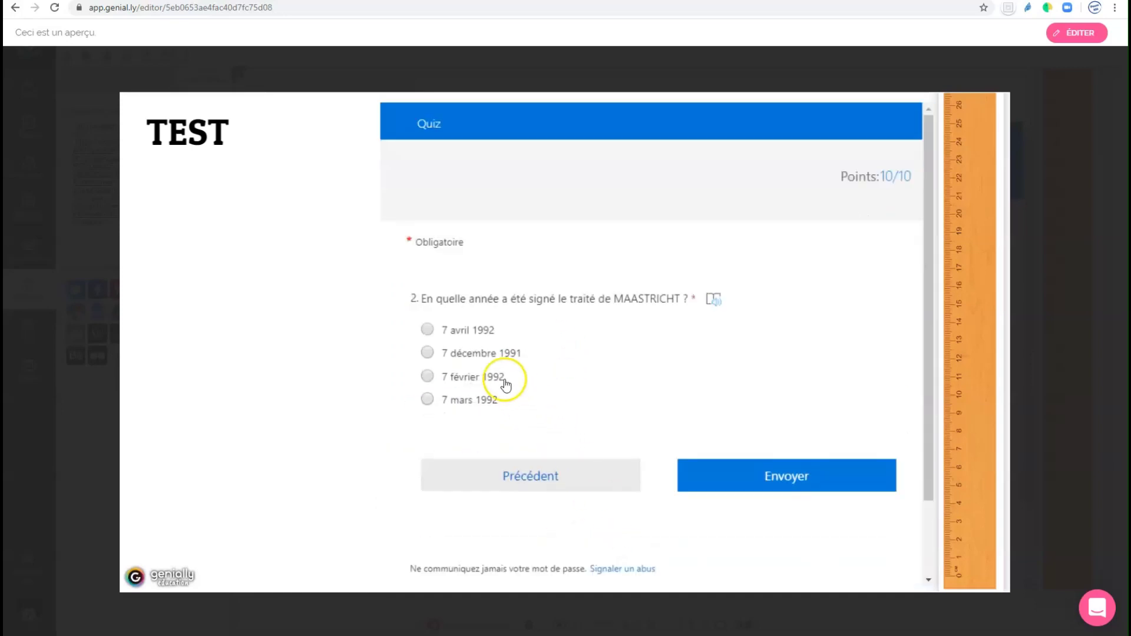
left_click(468, 377)
left_click(727, 480)
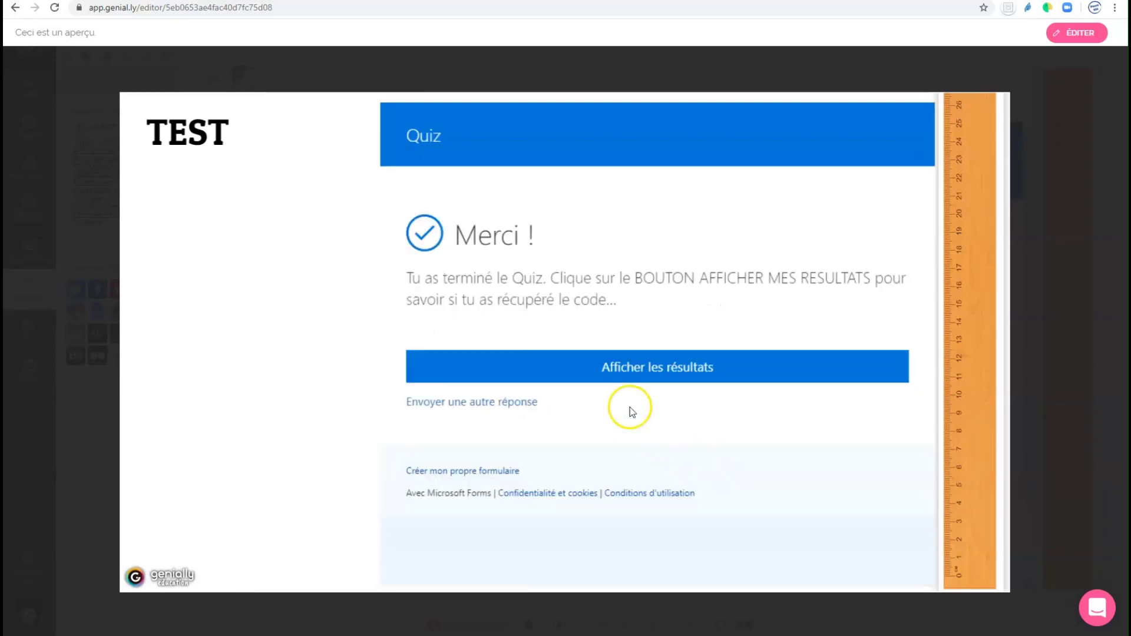
- Display the results of the correct response, examine the feedback under both answers and switch back to Microsoft Forms
left_click(593, 367)
scroll(608, 366, "down", 3)
scroll(613, 407, "down", 3)
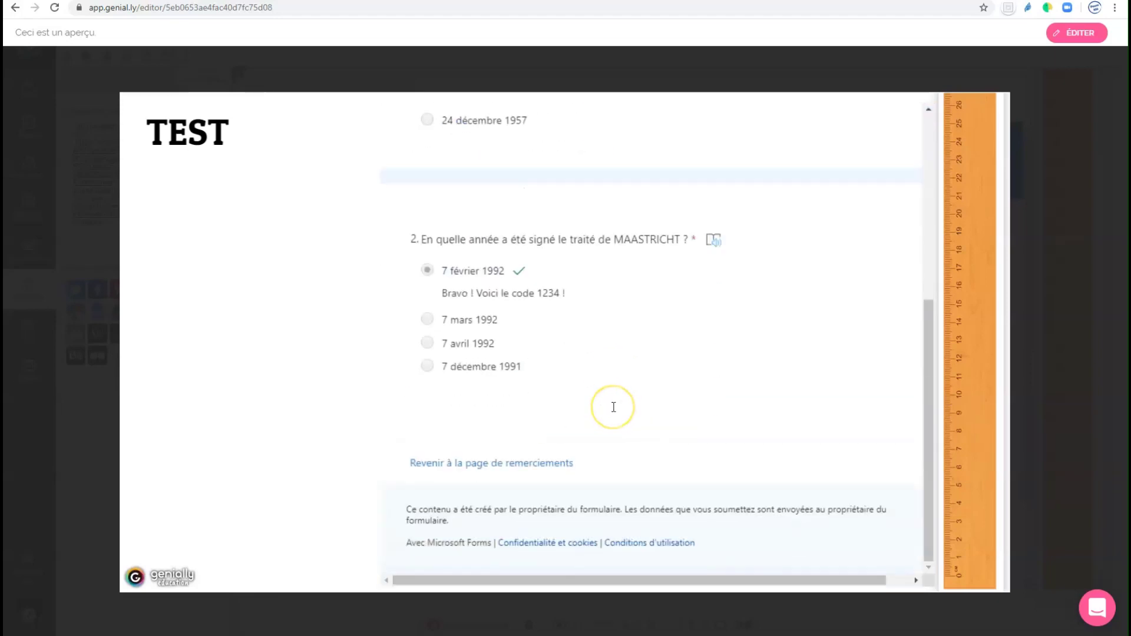
scroll(614, 407, "up", 6)
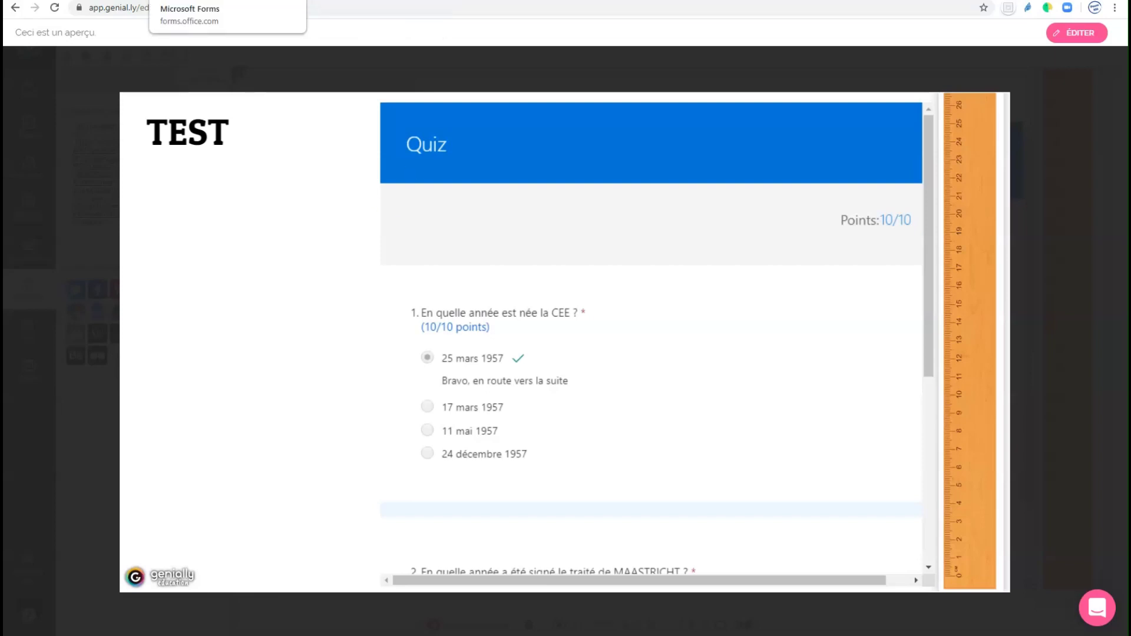
left_click(203, 1)
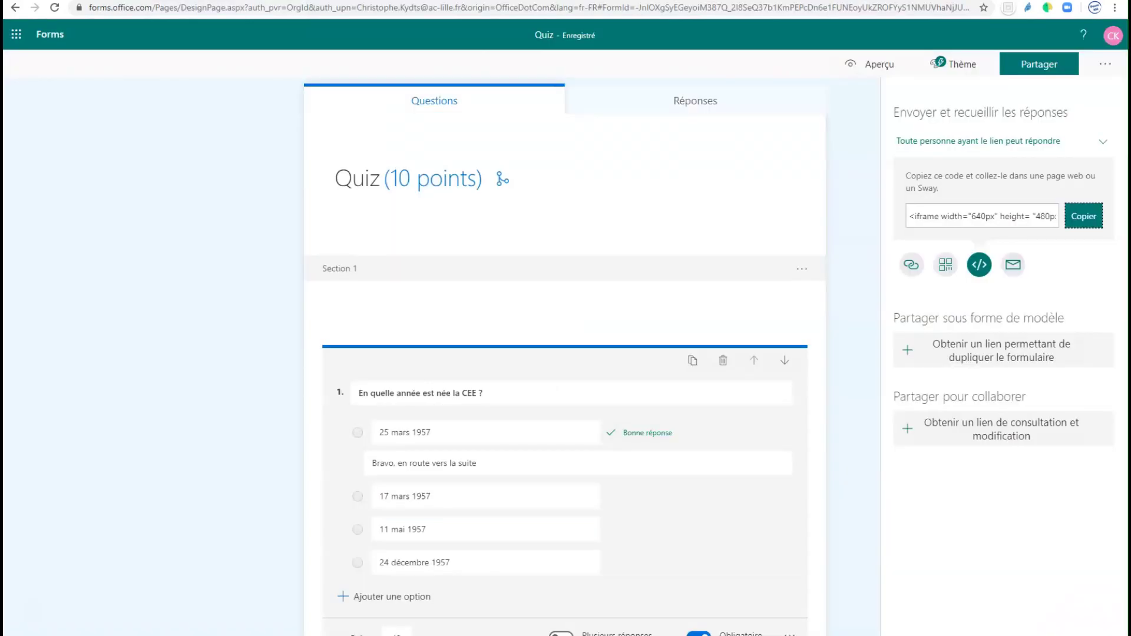